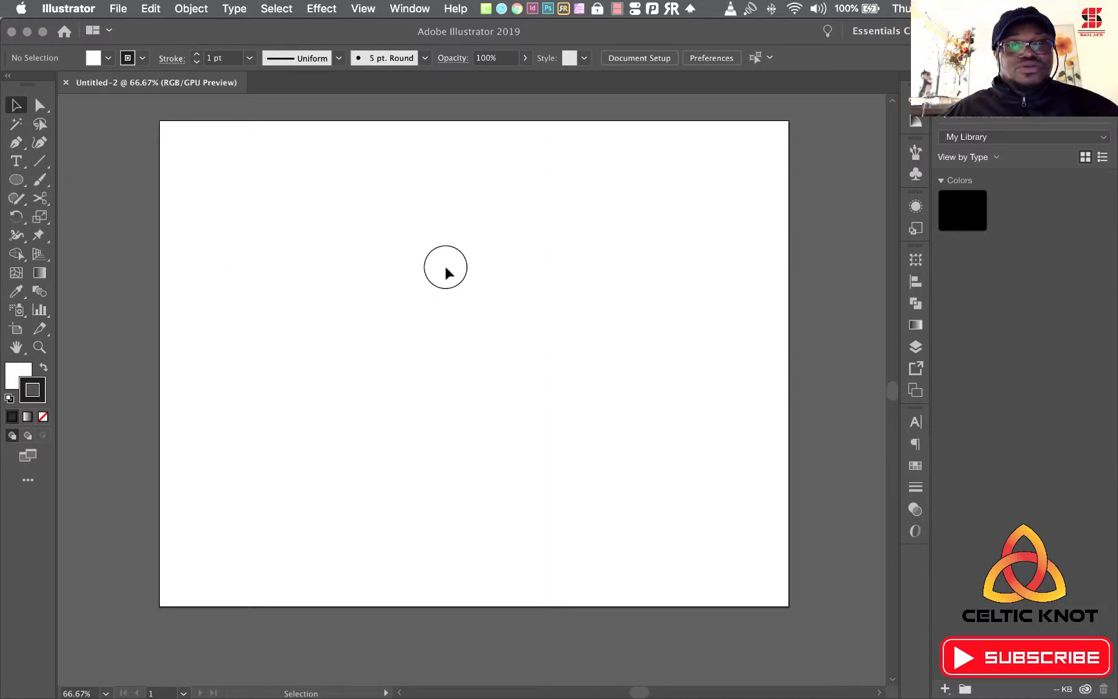
- Draw a circle about 93 mm in diameter around the upper middle of the artboard and remove its fill
{"action": "left_click", "coordinate": [19, 187]}
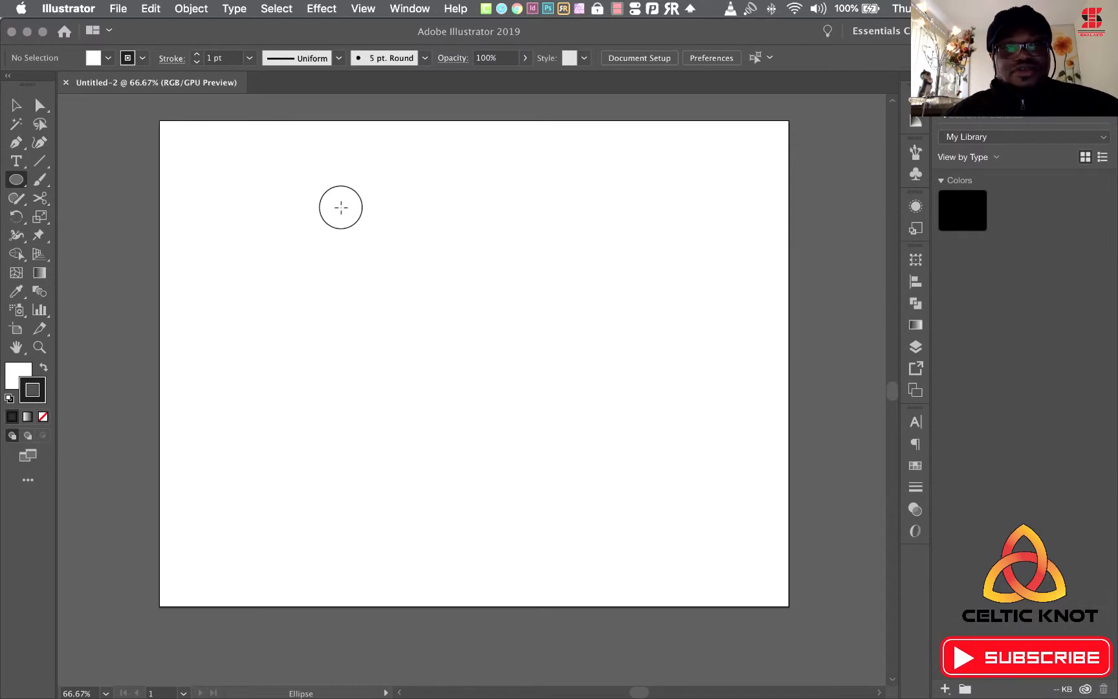
{"action": "left_click_drag", "start_coordinate": [341, 207], "coordinate": [548, 369]}
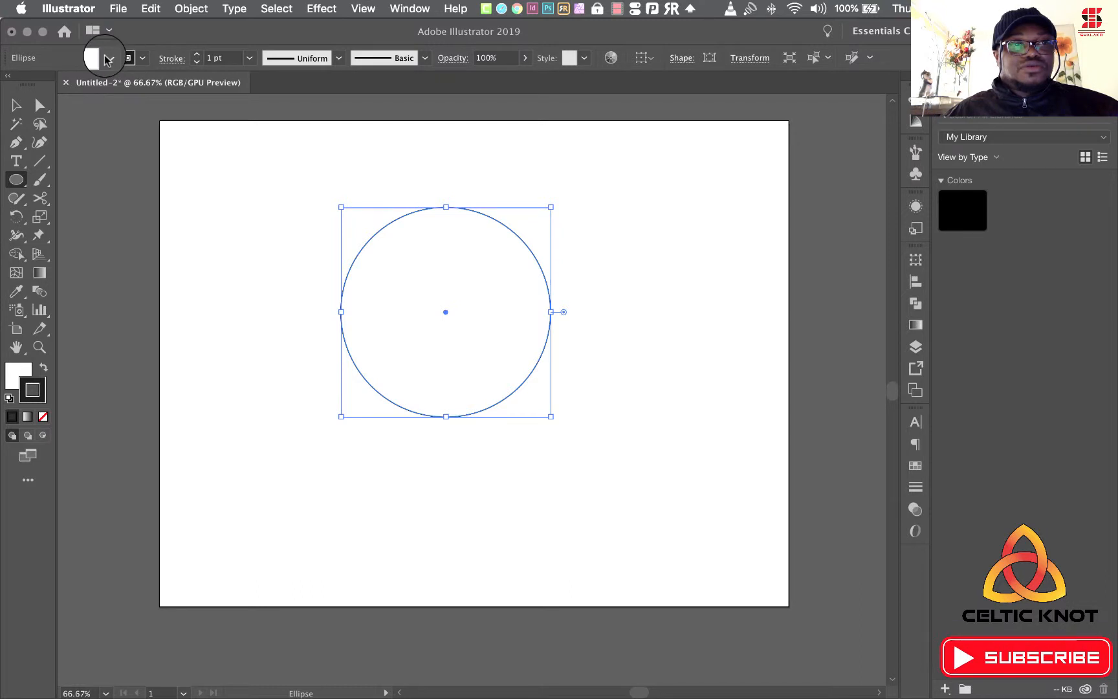
{"action": "left_click", "coordinate": [93, 59]}
{"action": "left_click", "coordinate": [11, 86]}
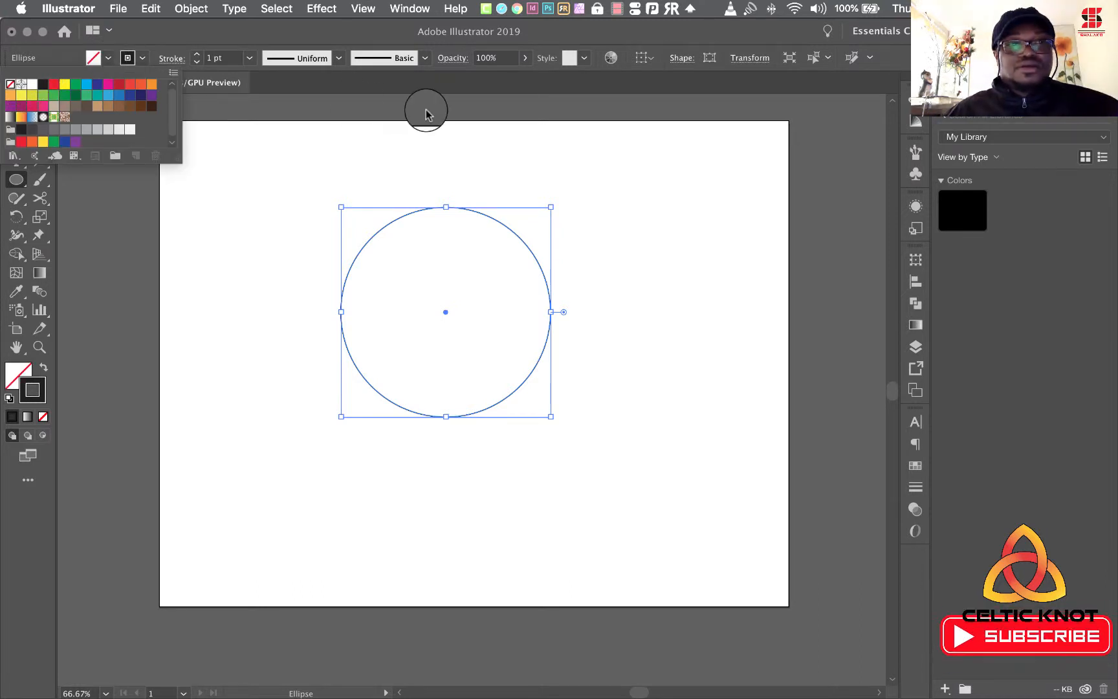
- Set the circle's stroke weight to 35 pt to make a thick black ring
{"action": "left_click", "coordinate": [196, 57]}
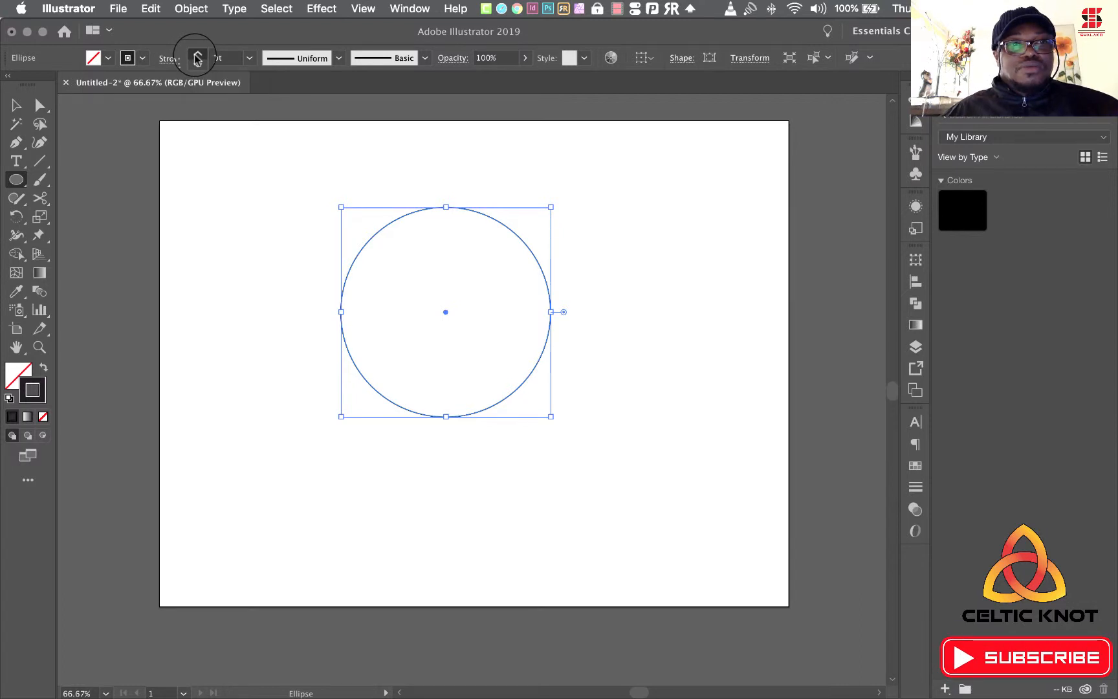
{"action": "left_click", "coordinate": [197, 56]}
{"action": "left_click", "coordinate": [197, 56]}
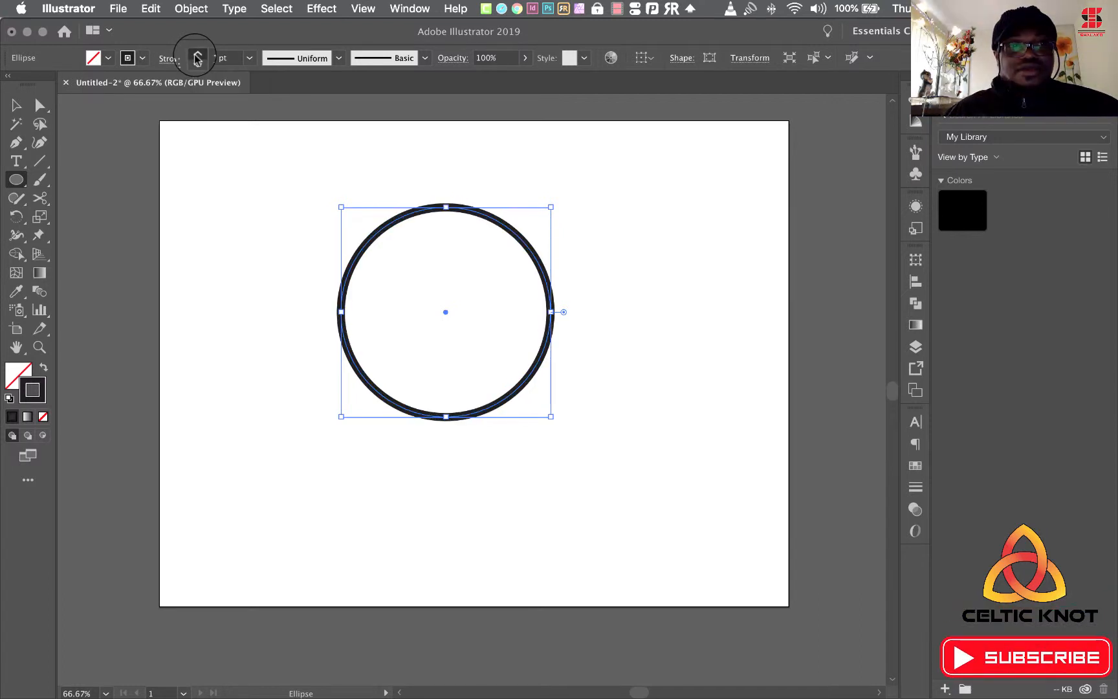
{"action": "left_click", "coordinate": [197, 55]}
{"action": "left_click", "coordinate": [197, 56]}
{"action": "left_click", "coordinate": [197, 55]}
{"action": "left_click", "coordinate": [197, 56]}
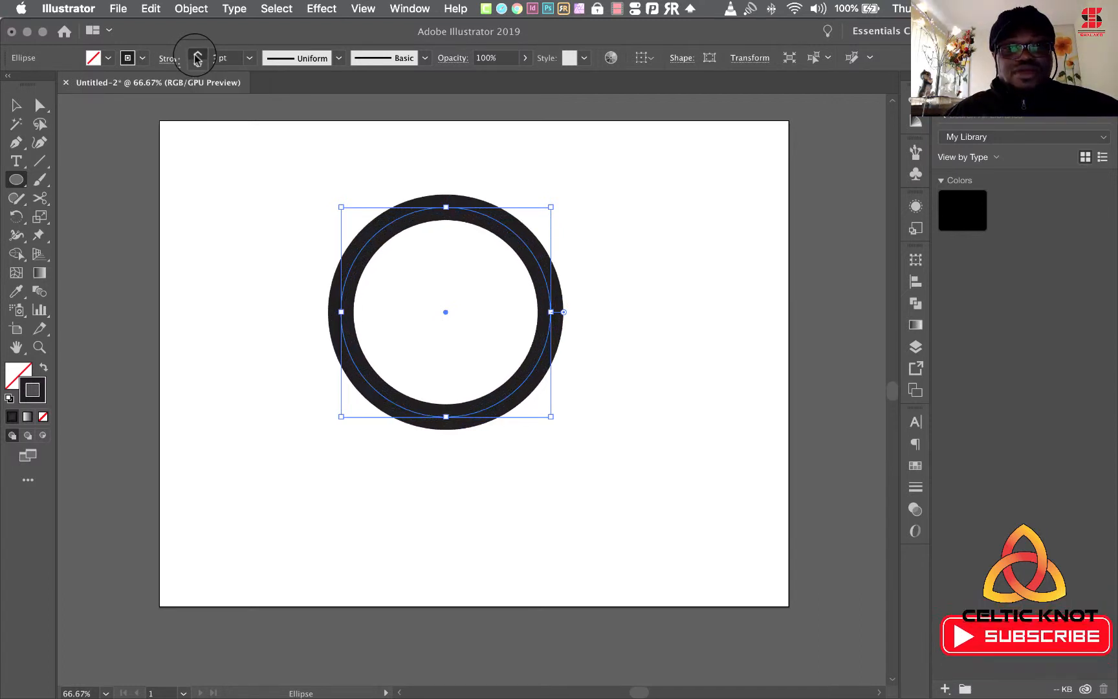
{"action": "left_click", "coordinate": [198, 56]}
{"action": "left_click", "coordinate": [197, 55]}
{"action": "left_click", "coordinate": [197, 55]}
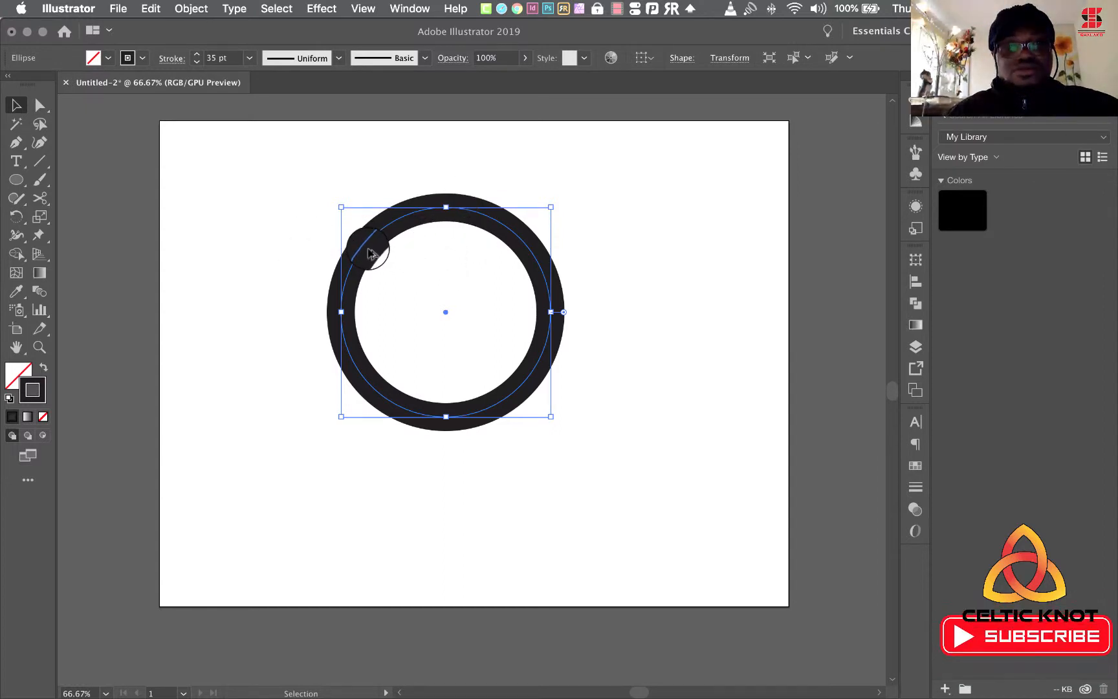
- Add two overlapping copies of the ring in a triangular arrangement, and rotate all three slightly clockwise to level the upper pair
{"action": "left_click_drag", "start_coordinate": [365, 244], "coordinate": [471, 236]}
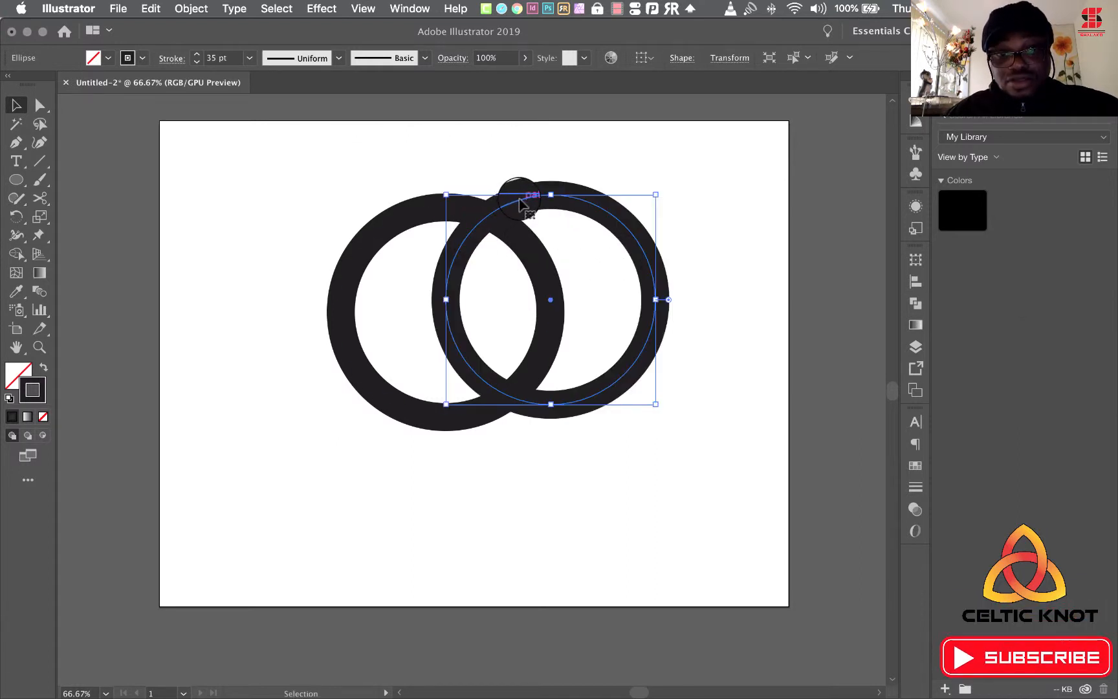
{"action": "left_click_drag", "start_coordinate": [522, 203], "coordinate": [477, 301]}
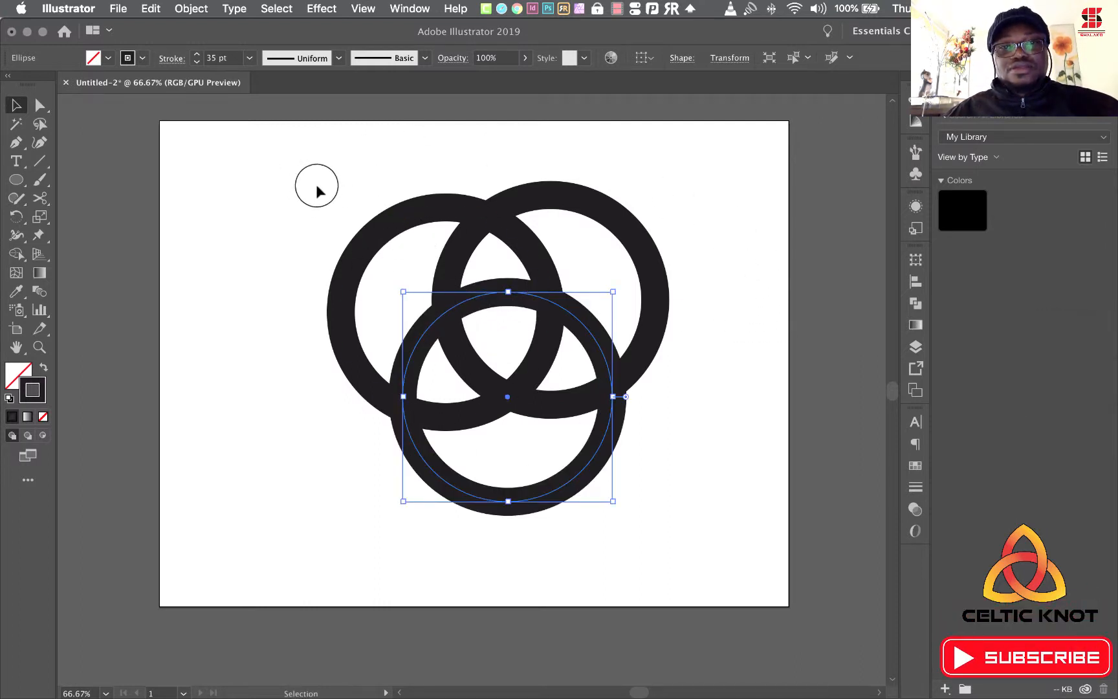
{"action": "key", "text": "super+a"}
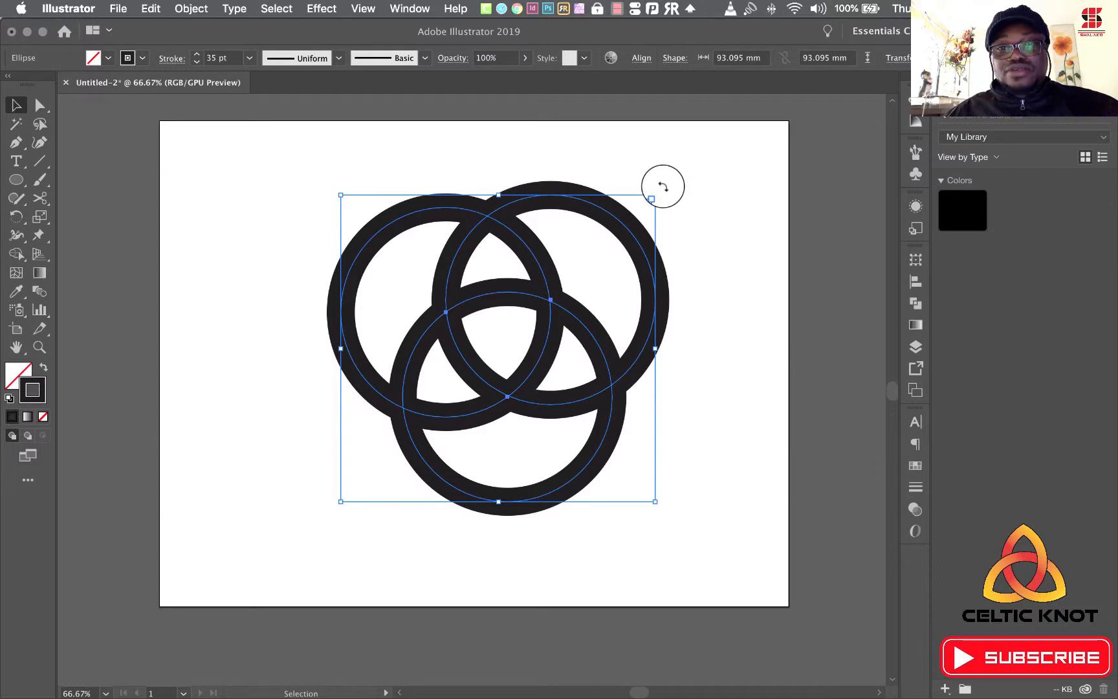
{"action": "left_click_drag", "start_coordinate": [661, 184], "coordinate": [670, 205]}
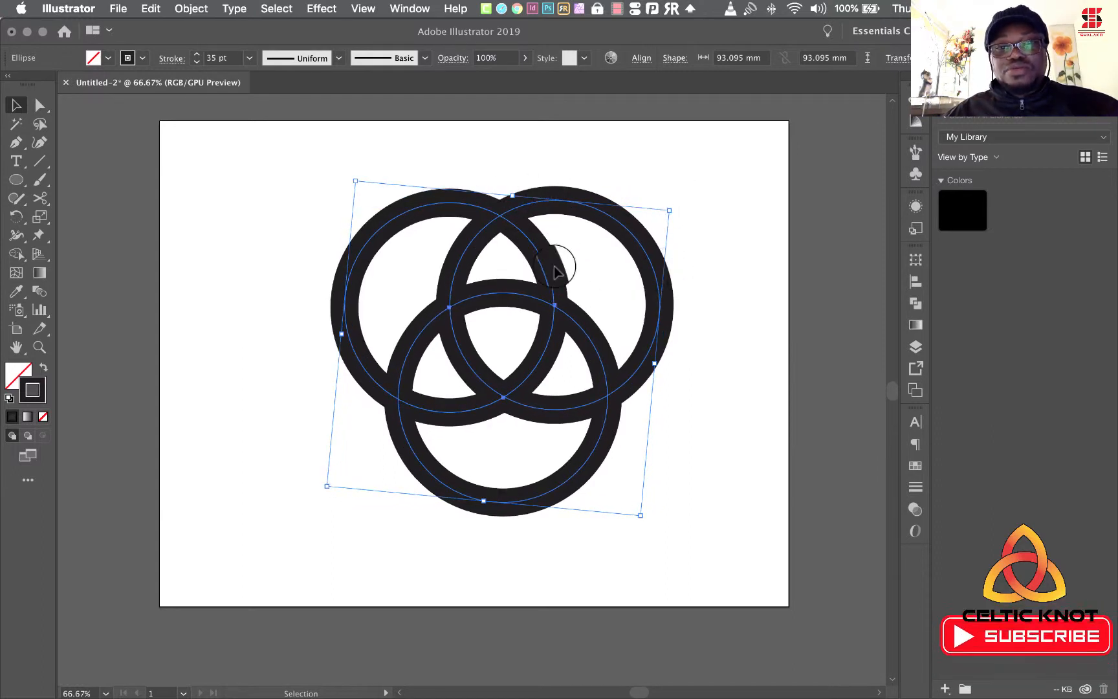
{"action": "left_click", "coordinate": [213, 259]}
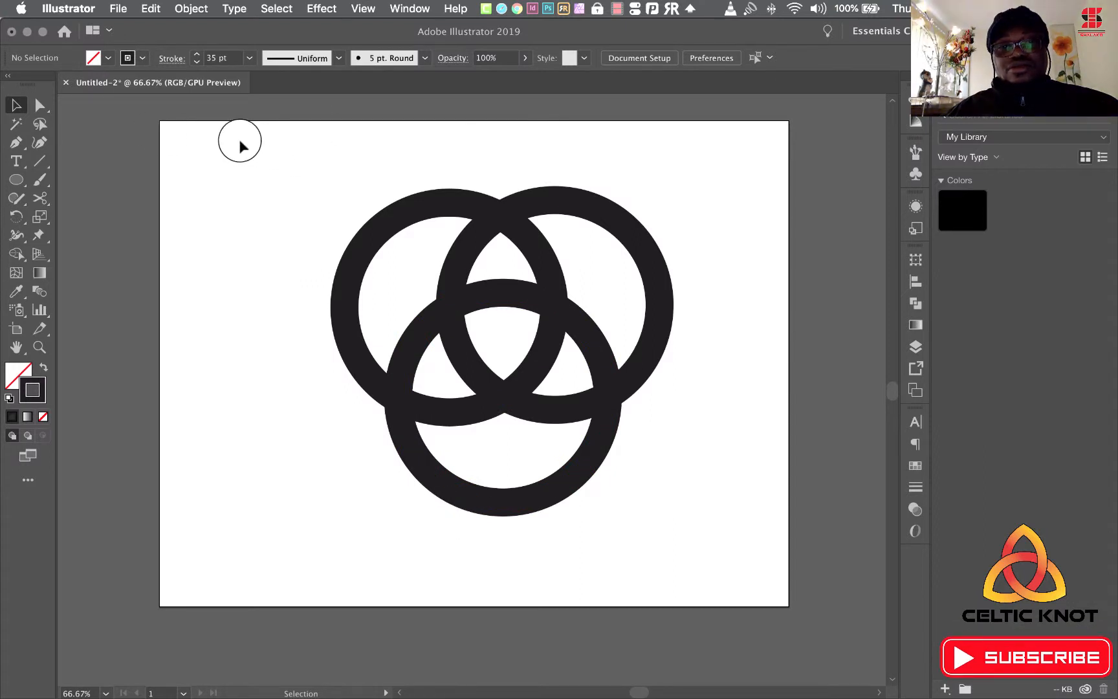
- Remove the outer arcs of all three rings with the Shape Builder tool, leaving a three-pointed knot
{"action": "key", "text": "super+a"}
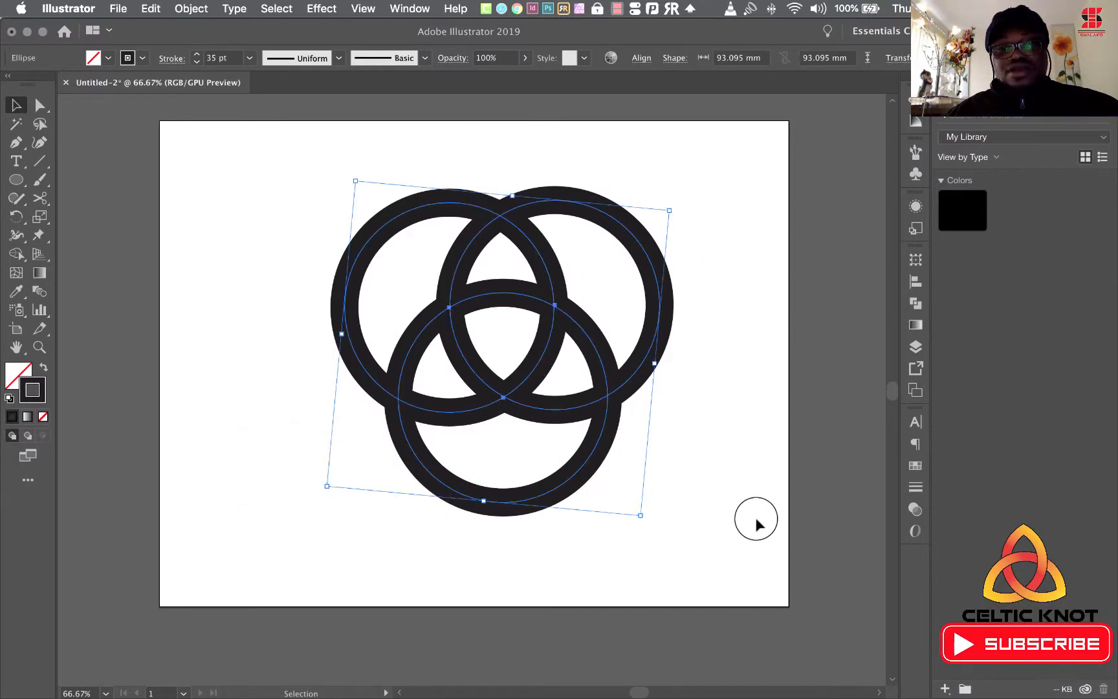
{"action": "left_click", "coordinate": [16, 255]}
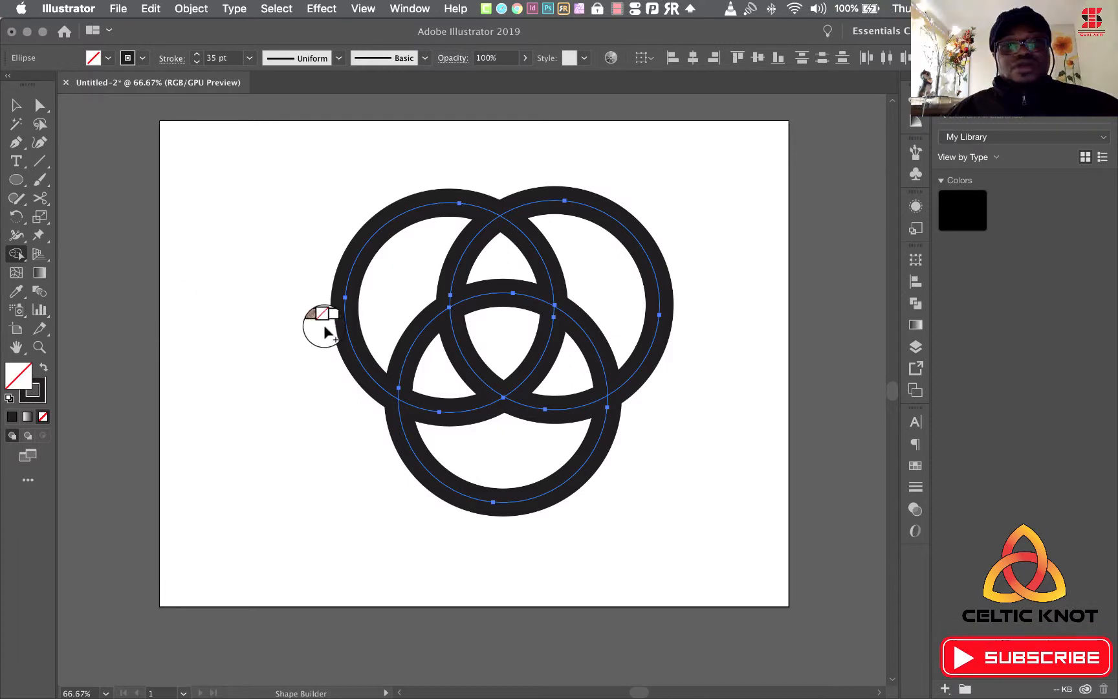
{"action": "left_click_drag", "start_coordinate": [296, 223], "coordinate": [406, 265]}
{"action": "left_click_drag", "start_coordinate": [681, 187], "coordinate": [609, 275]}
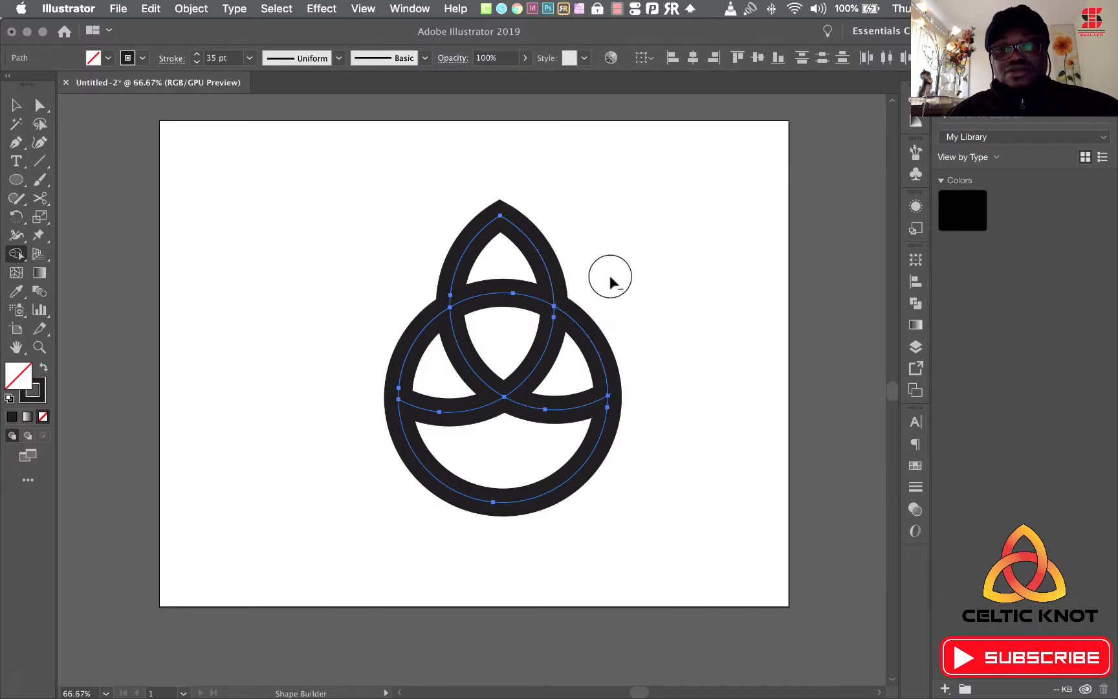
{"action": "left_click_drag", "start_coordinate": [544, 544], "coordinate": [509, 462]}
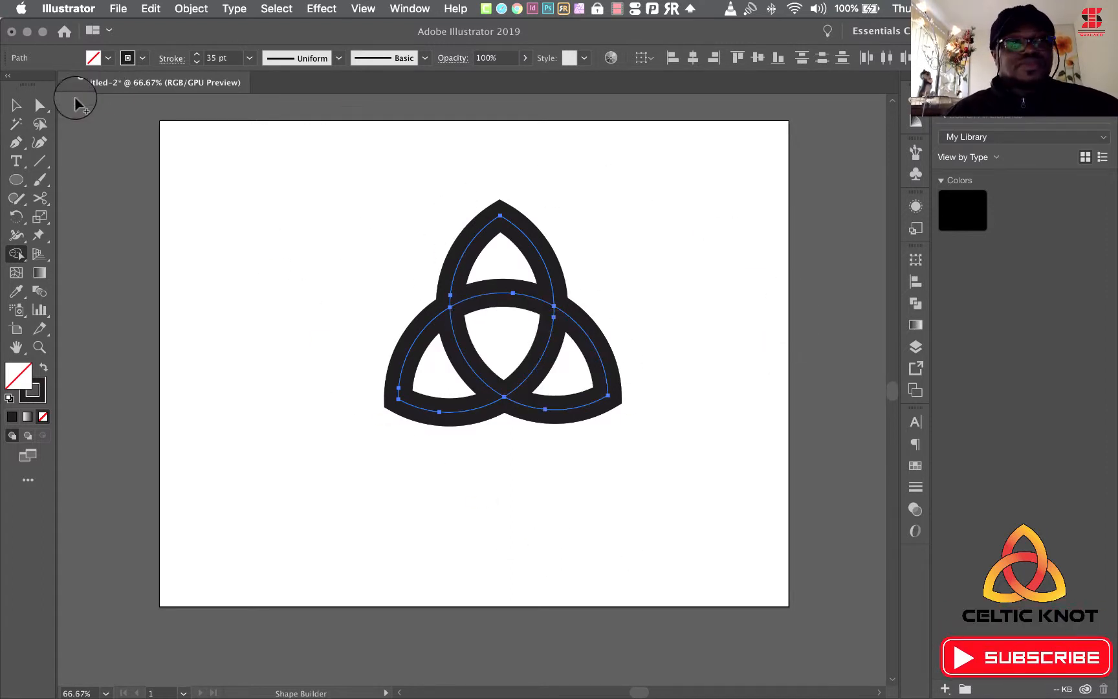
- Expand the knot's fill and stroke into filled shapes
{"action": "left_click", "coordinate": [17, 107]}
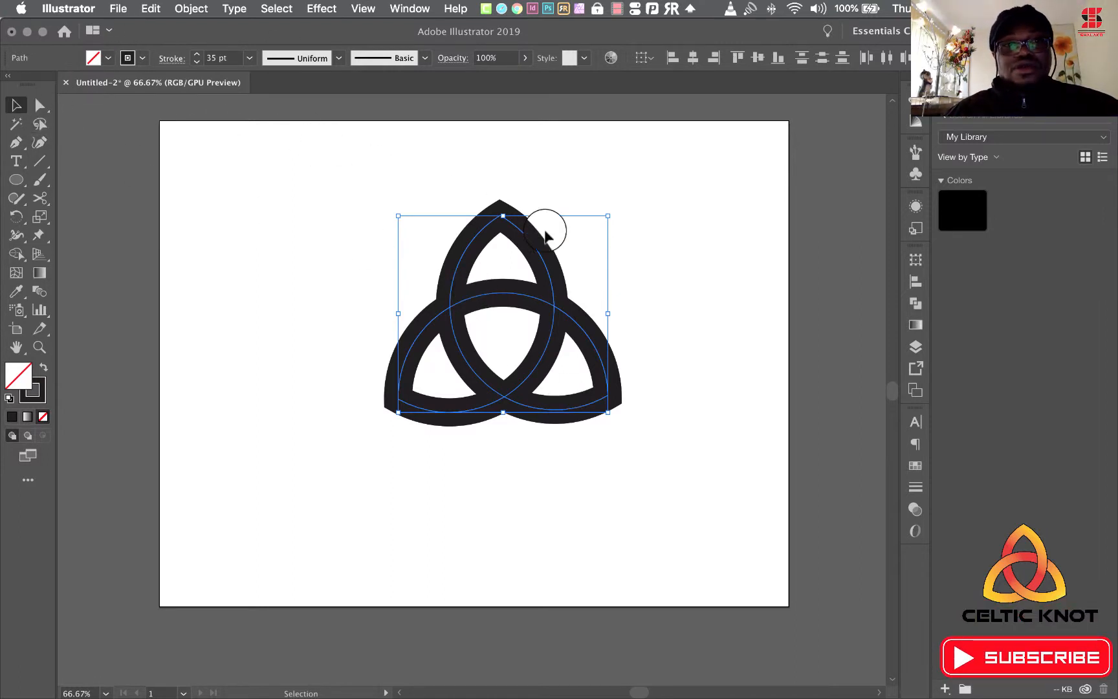
{"action": "left_click", "coordinate": [191, 9]}
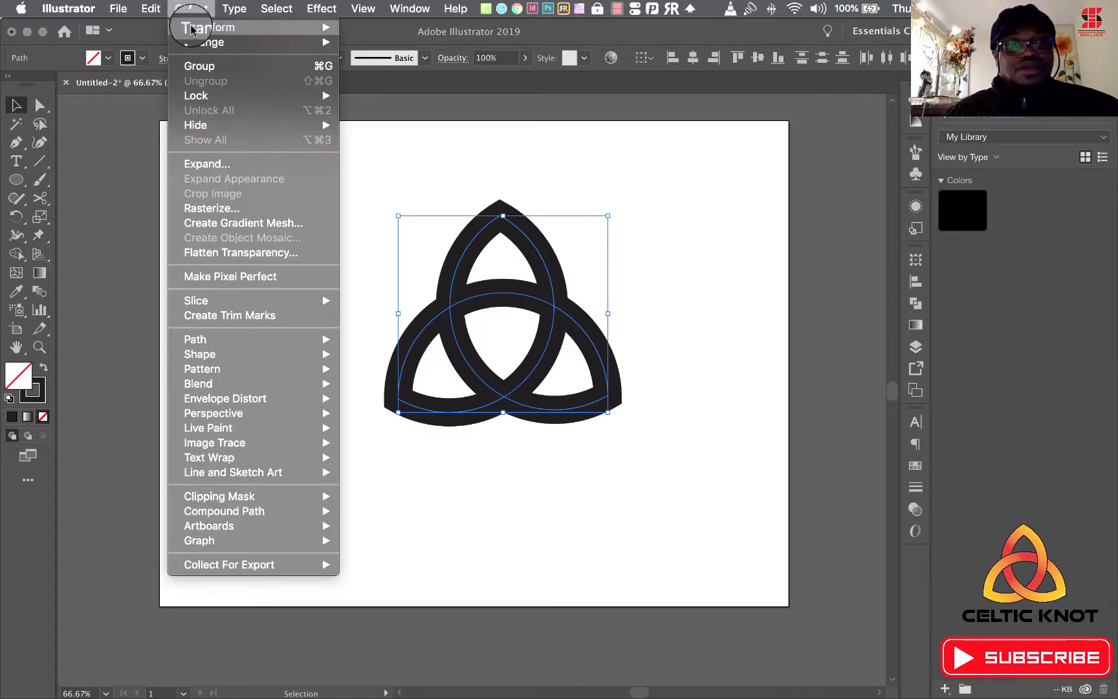
{"action": "left_click", "coordinate": [208, 168]}
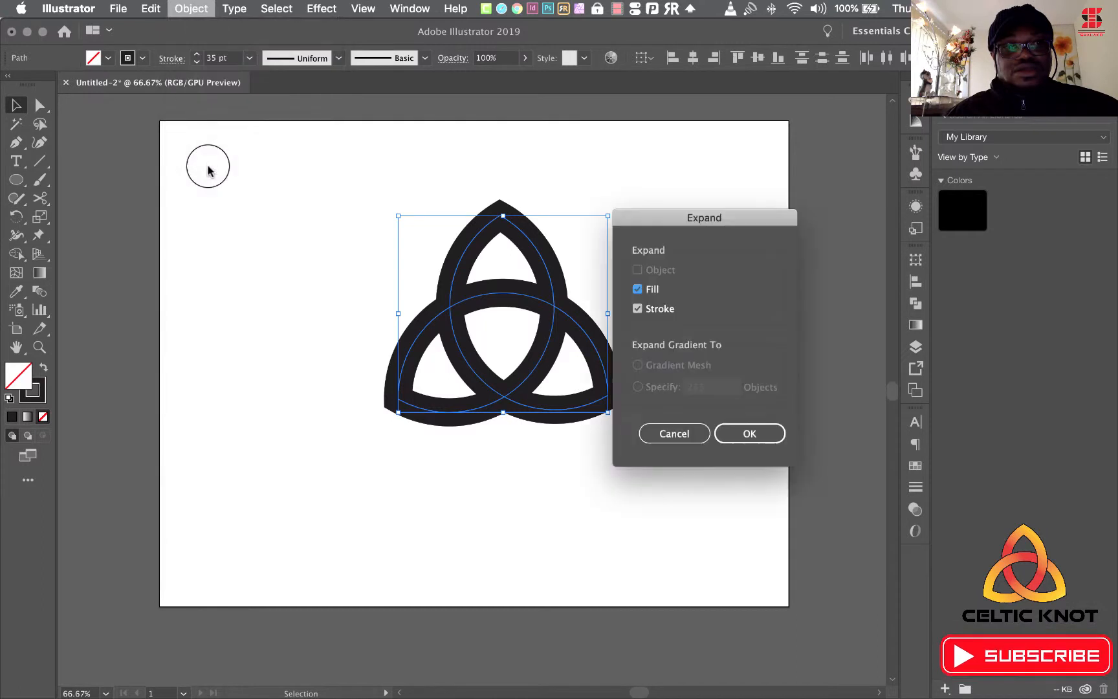
{"action": "left_click", "coordinate": [751, 434]}
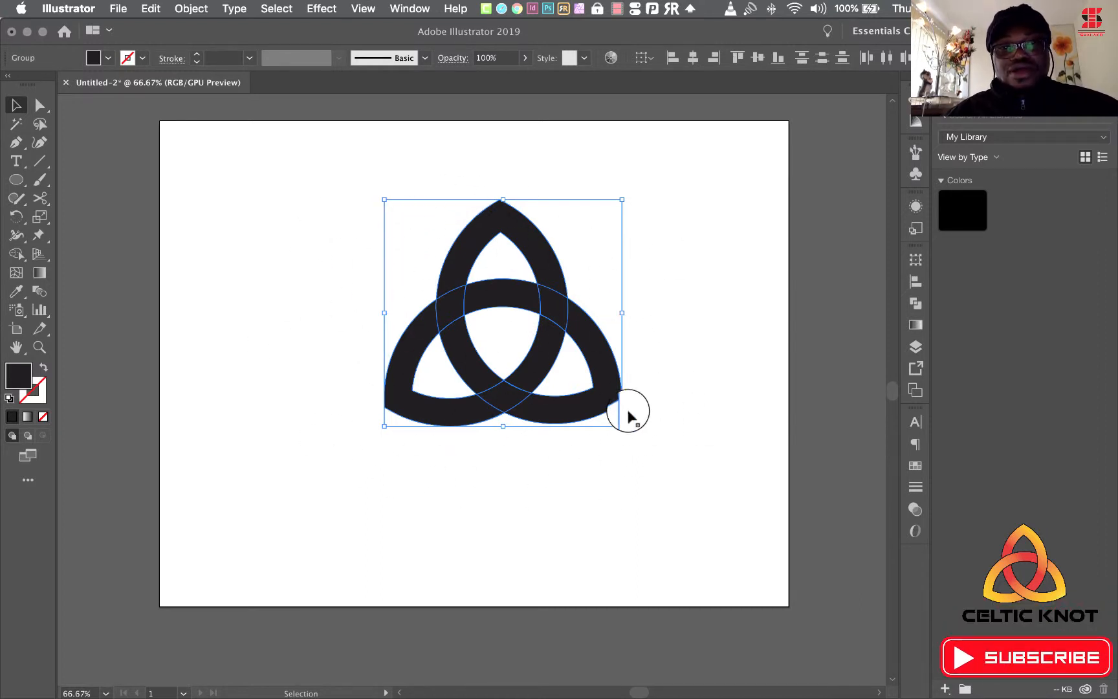
- Fill the expanded knot with orange and give it a 3 pt black stroke
{"action": "left_click", "coordinate": [108, 60]}
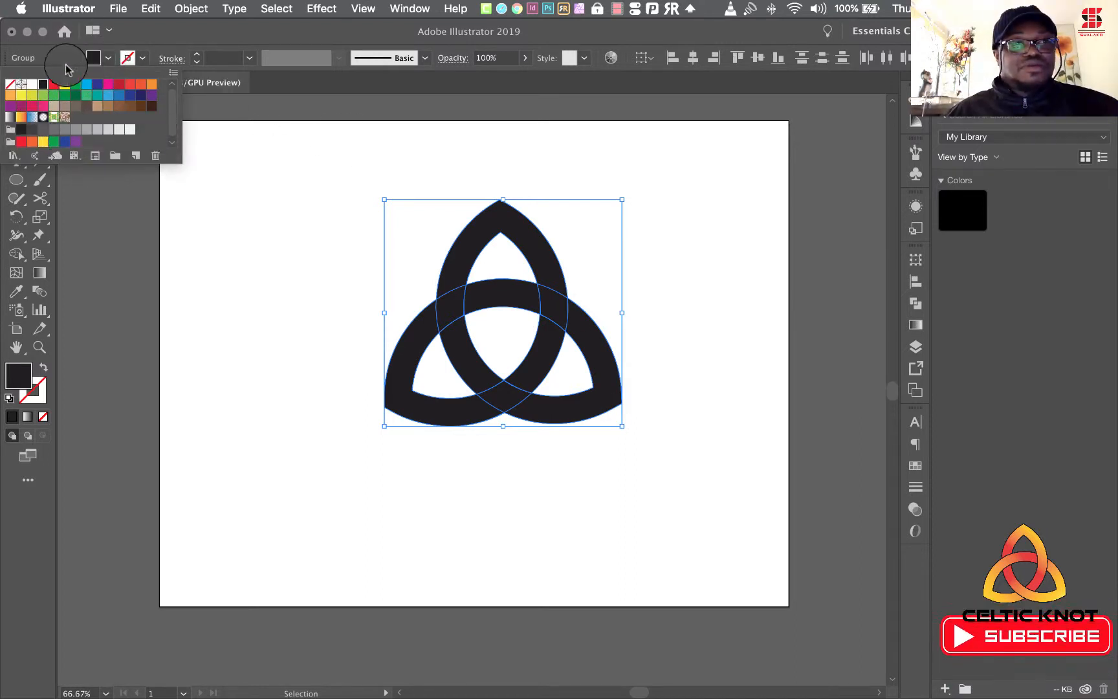
{"action": "left_click", "coordinate": [151, 85]}
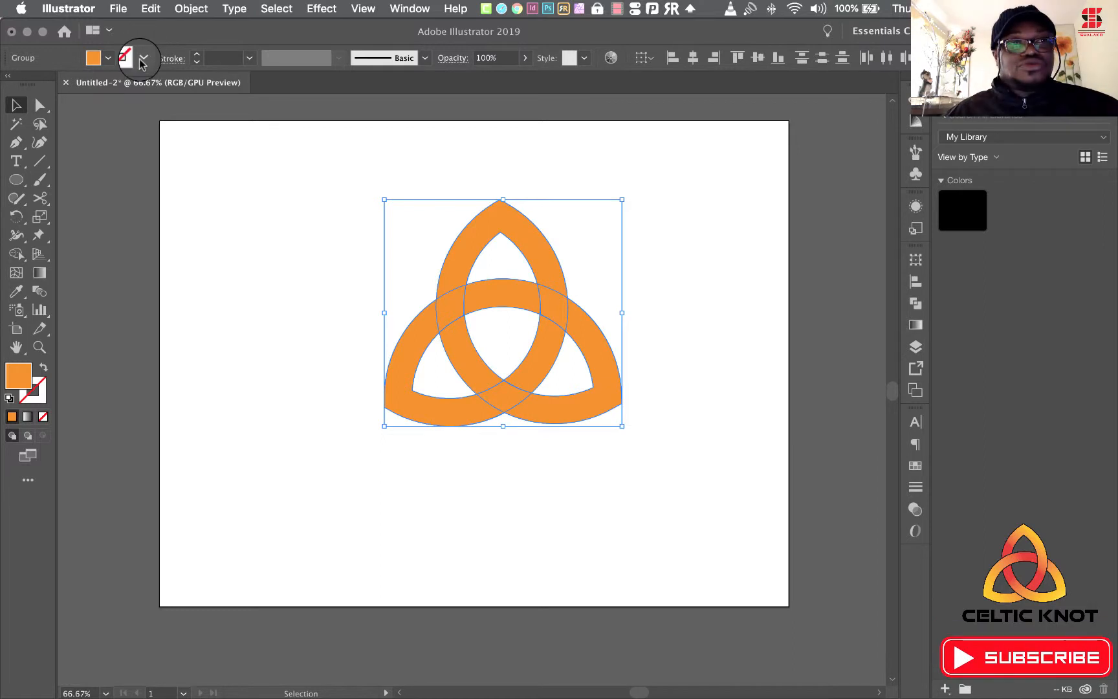
{"action": "left_click", "coordinate": [142, 60]}
{"action": "left_click", "coordinate": [43, 86]}
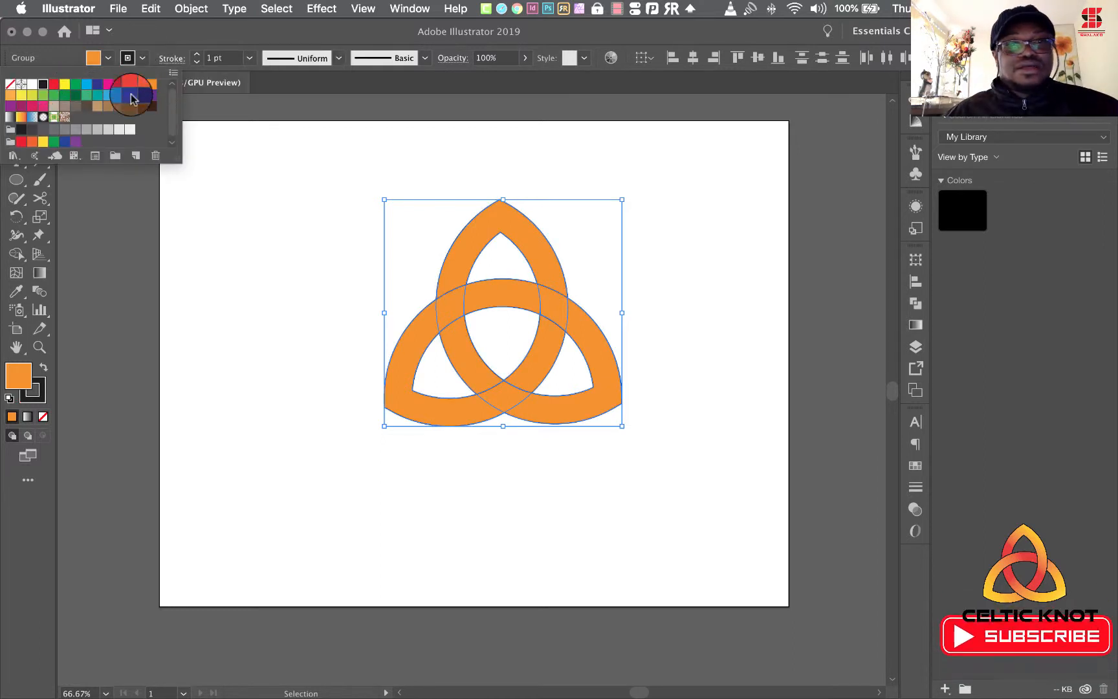
{"action": "left_click", "coordinate": [197, 56]}
{"action": "left_click", "coordinate": [197, 56]}
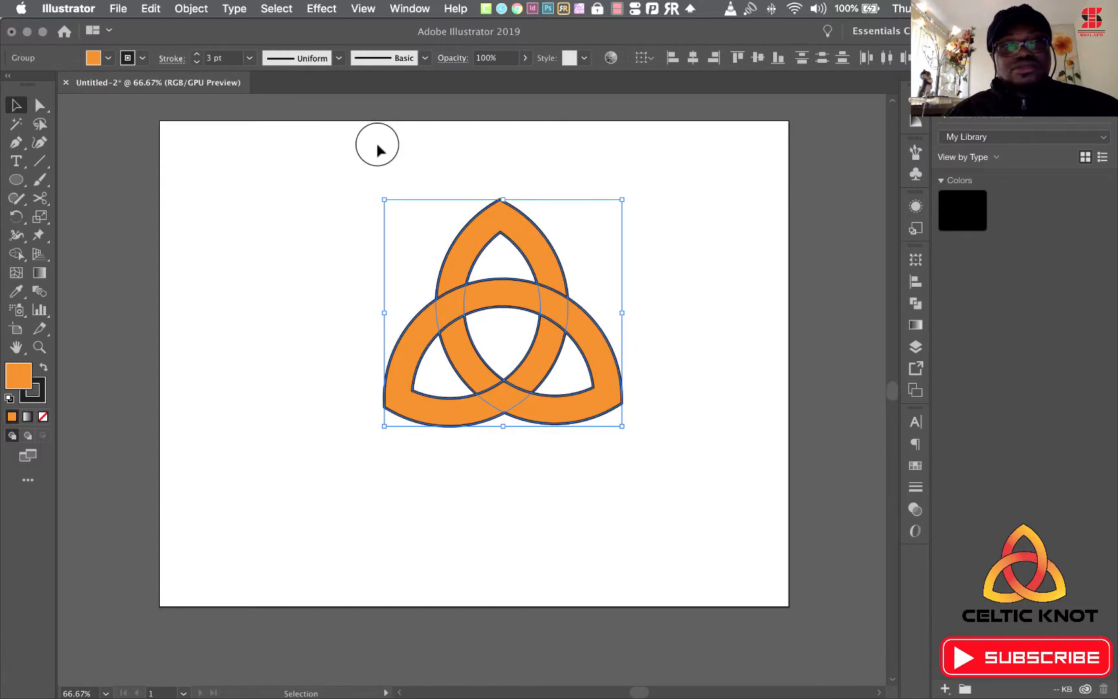
{"action": "left_click", "coordinate": [678, 255]}
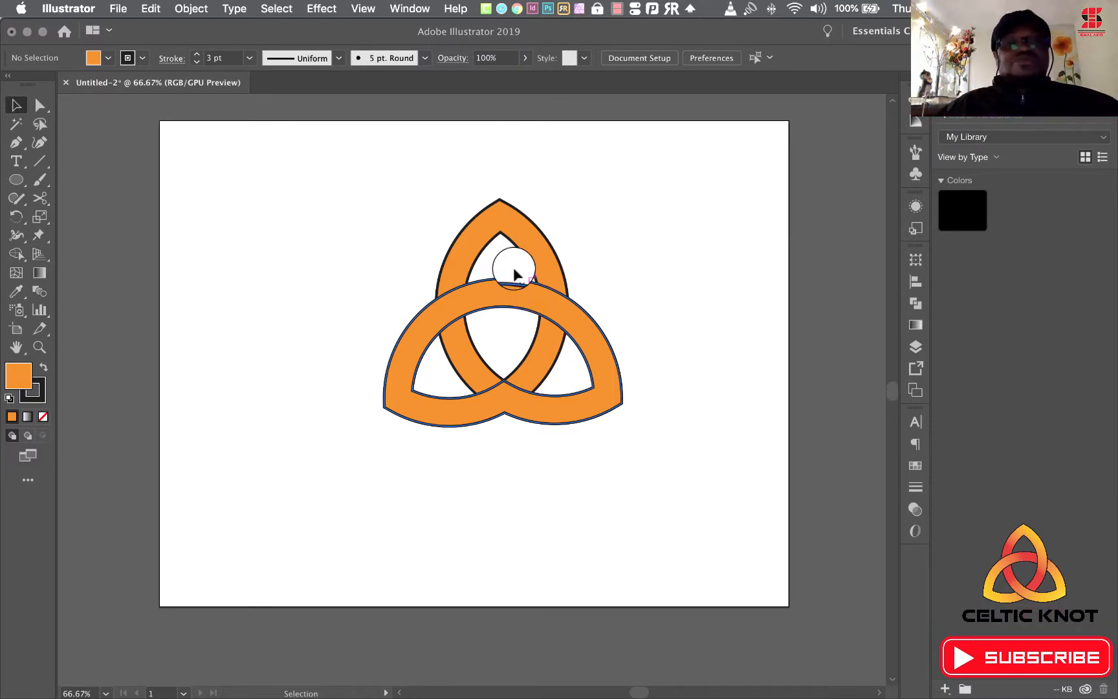
- Merge the band segments with their crossing pieces using the Shape Builder tool so the knot's loops weave over and under
{"action": "left_click_drag", "start_coordinate": [391, 217], "coordinate": [659, 503]}
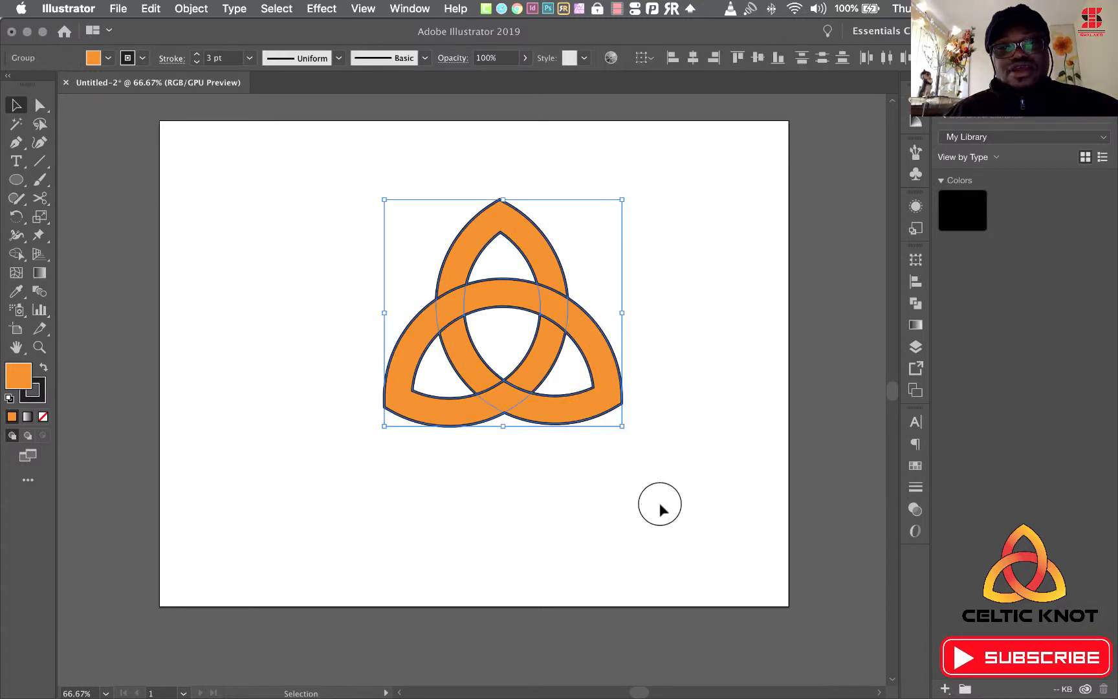
{"action": "left_click", "coordinate": [16, 253]}
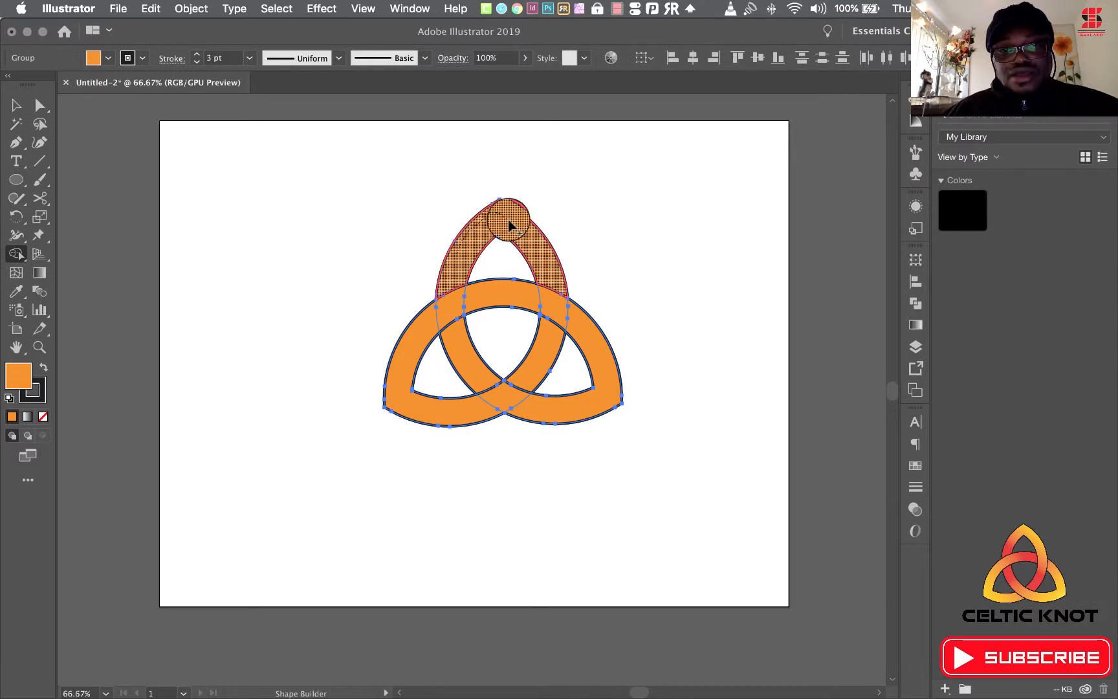
{"action": "mouse_move", "coordinate": [509, 225]}
{"action": "left_mouse_down"}
{"action": "mouse_move", "coordinate": [544, 245]}
{"action": "mouse_move", "coordinate": [548, 330]}
{"action": "mouse_move", "coordinate": [550, 317]}
{"action": "left_mouse_up"}
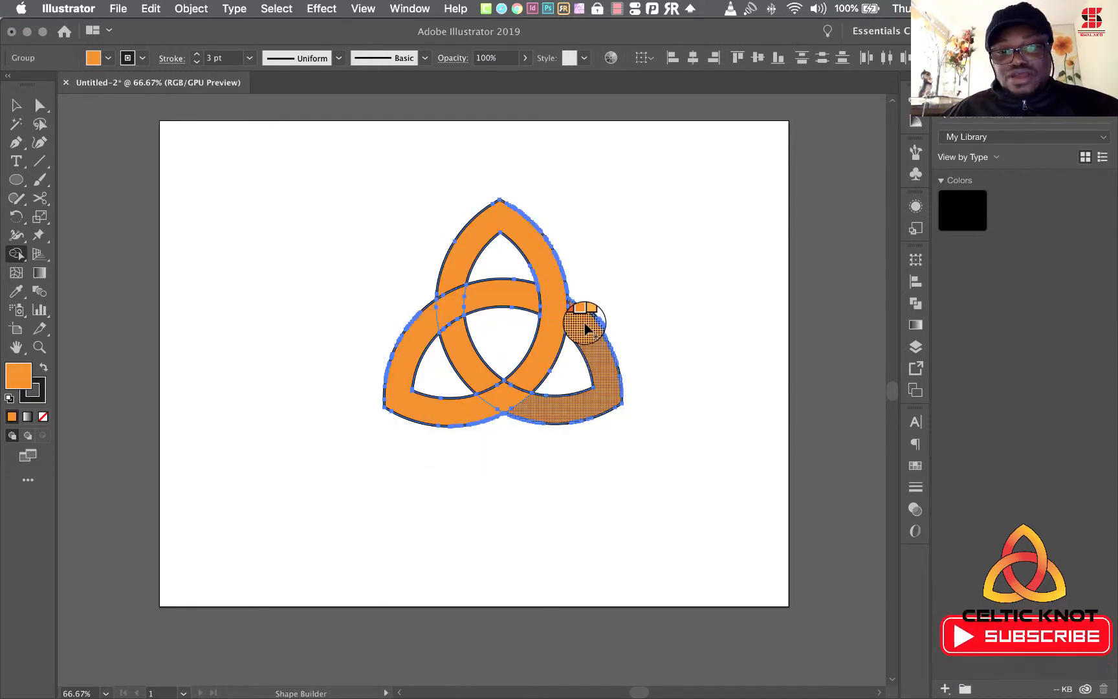
{"action": "left_click_drag", "start_coordinate": [583, 321], "coordinate": [608, 395]}
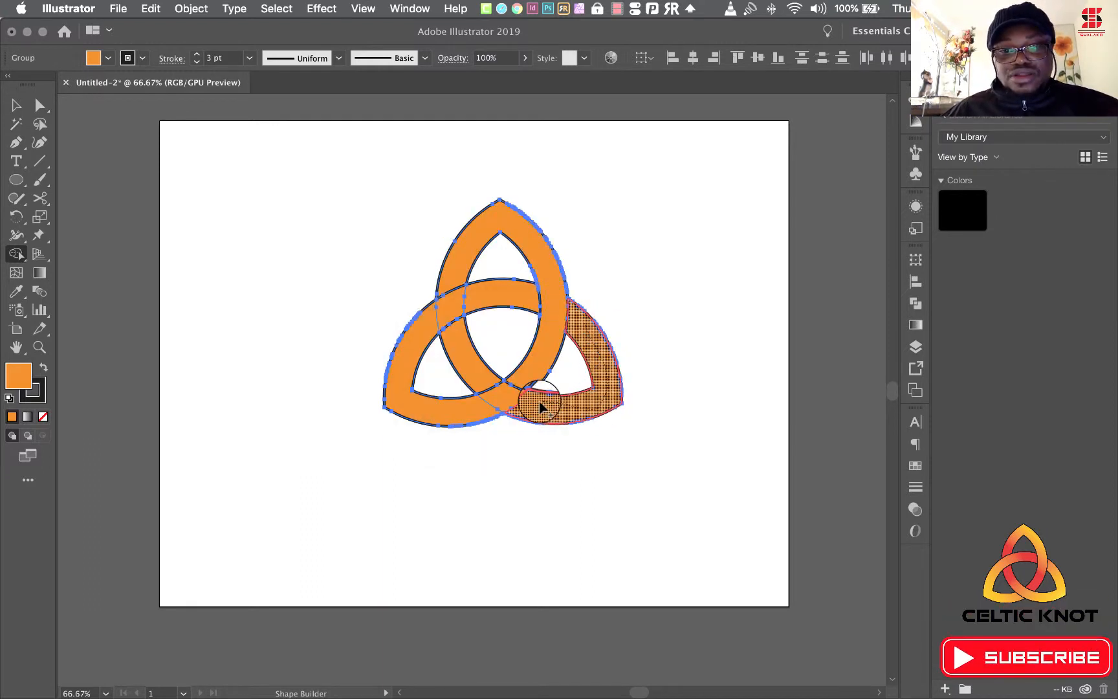
{"action": "mouse_move", "coordinate": [540, 406]}
{"action": "left_mouse_down"}
{"action": "mouse_move", "coordinate": [492, 380]}
{"action": "mouse_move", "coordinate": [521, 399]}
{"action": "mouse_move", "coordinate": [586, 399]}
{"action": "left_mouse_up"}
{"action": "mouse_move", "coordinate": [460, 408]}
{"action": "left_mouse_down"}
{"action": "mouse_move", "coordinate": [417, 405]}
{"action": "mouse_move", "coordinate": [400, 390]}
{"action": "mouse_move", "coordinate": [400, 364]}
{"action": "left_mouse_up"}
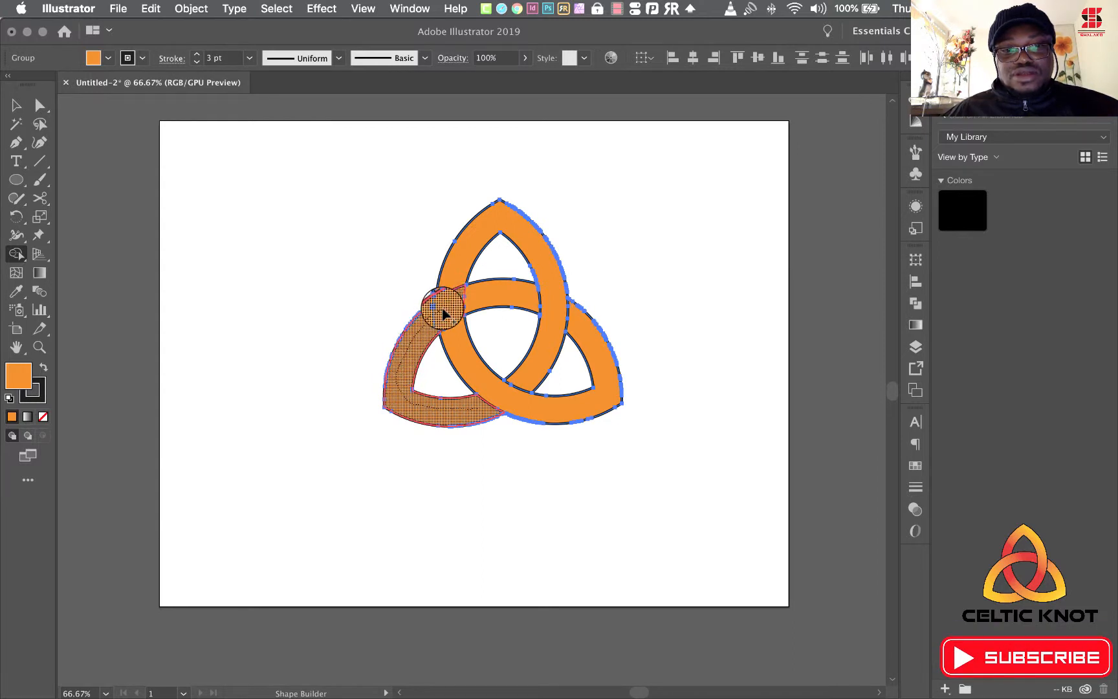
{"action": "left_click_drag", "start_coordinate": [443, 314], "coordinate": [481, 295]}
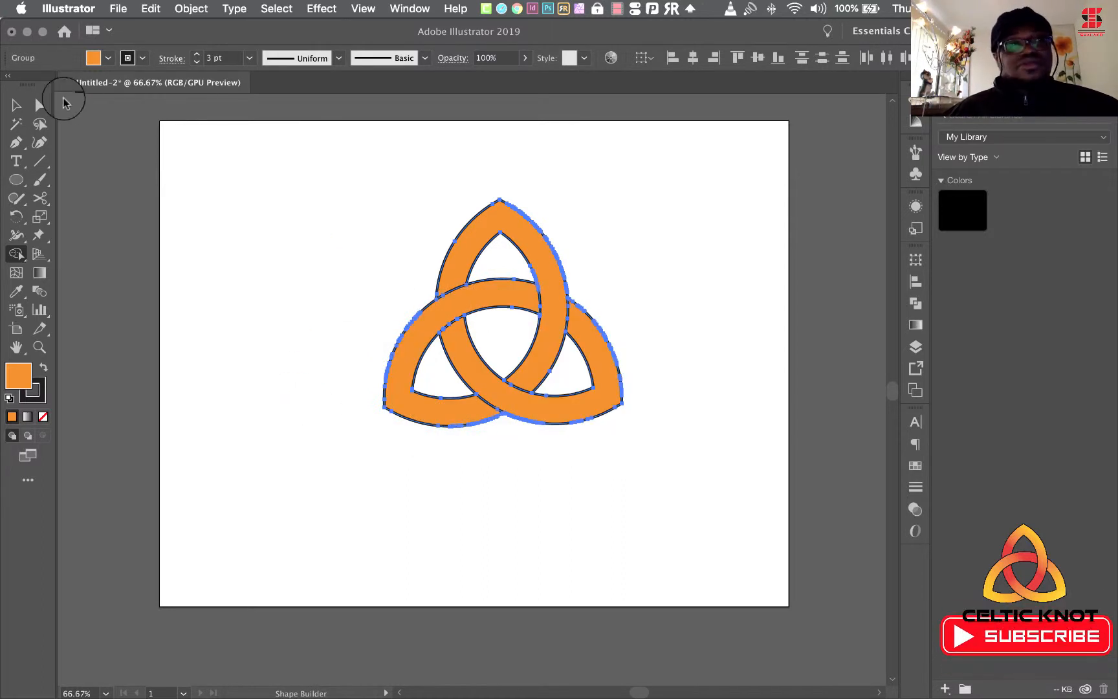
{"action": "left_click", "coordinate": [16, 107]}
{"action": "left_click", "coordinate": [287, 219]}
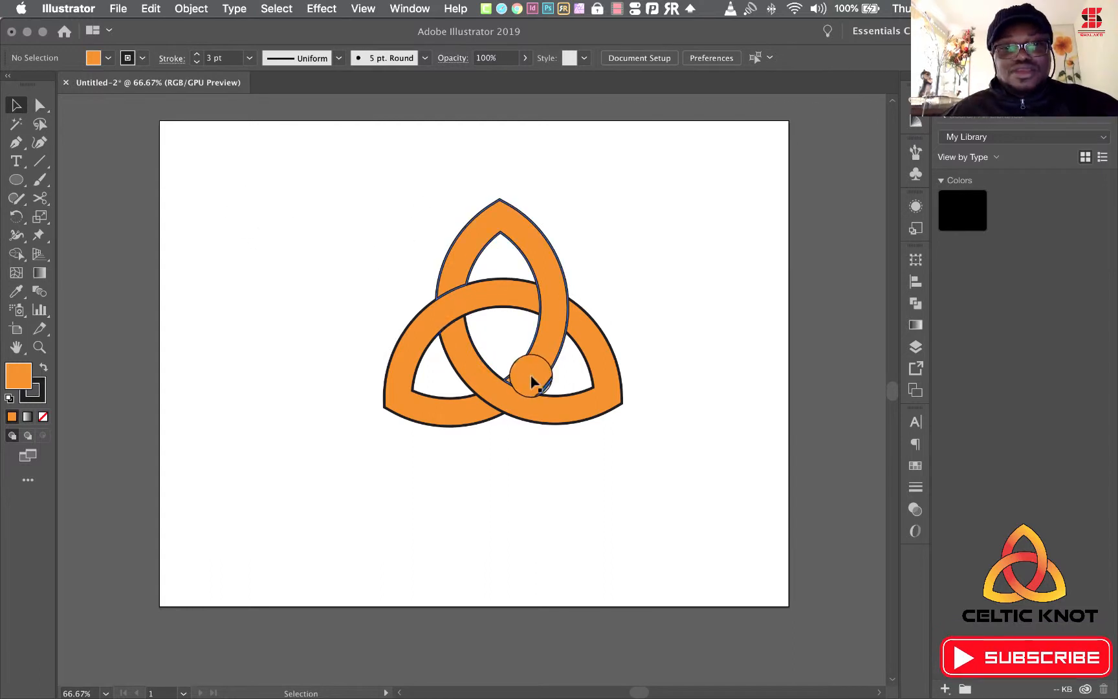
- Apply the preset yellow-to-orange-to-red linear gradient as the fill of the whole knot
{"action": "left_click_drag", "start_coordinate": [319, 167], "coordinate": [673, 431]}
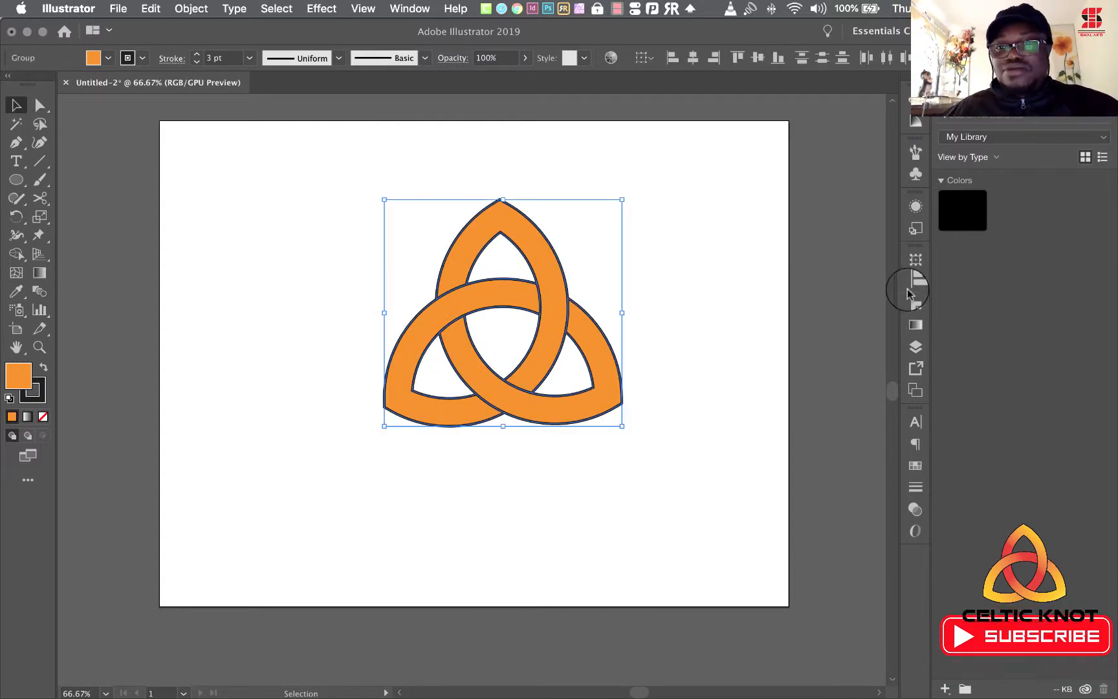
{"action": "left_click", "coordinate": [914, 325]}
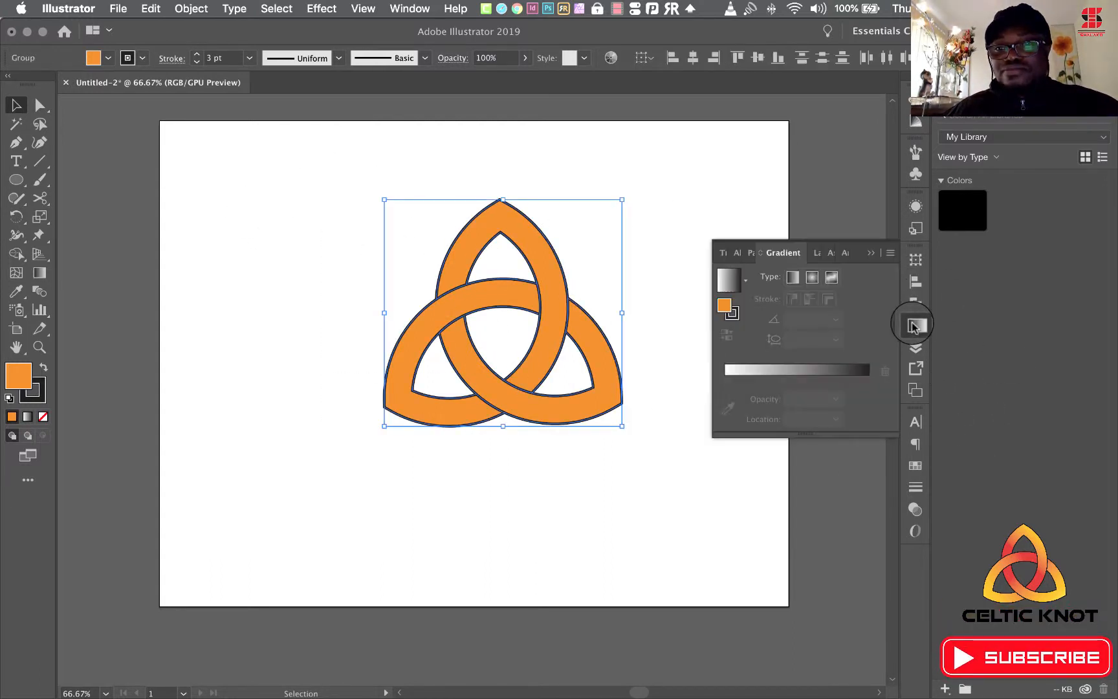
{"action": "left_click", "coordinate": [743, 280]}
{"action": "left_click", "coordinate": [661, 336]}
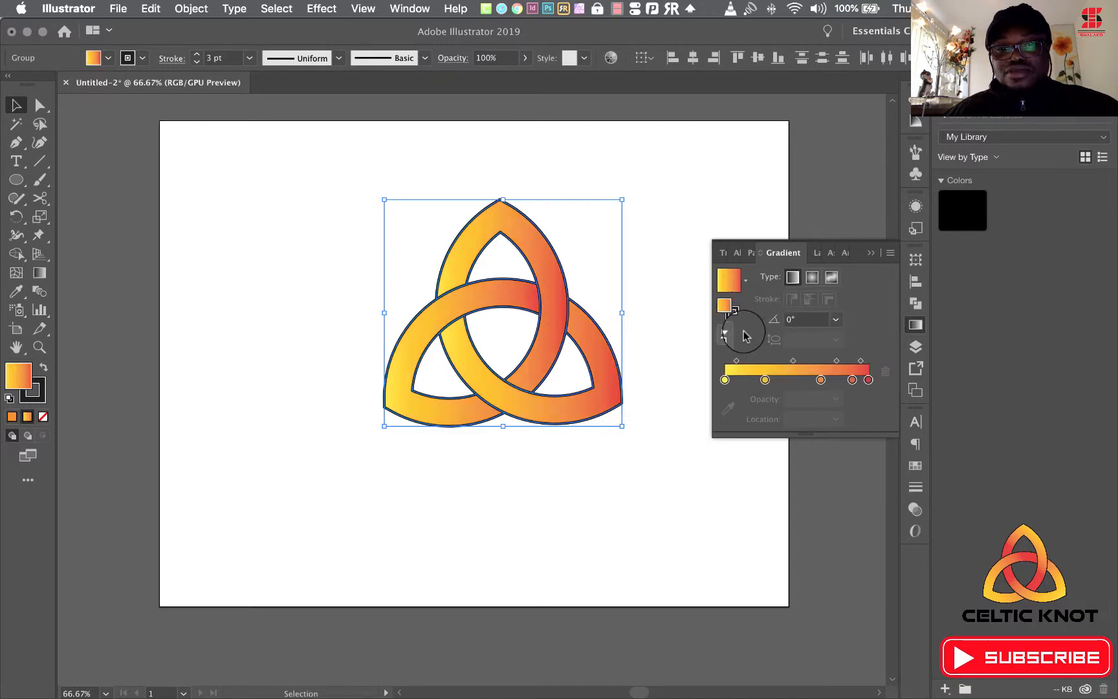
- Redirect the gradient diagonally across the whole knot, from yellow at the upper left to red at the lower right, using the Gradient tool
{"action": "left_click_drag", "start_coordinate": [815, 376], "coordinate": [813, 375]}
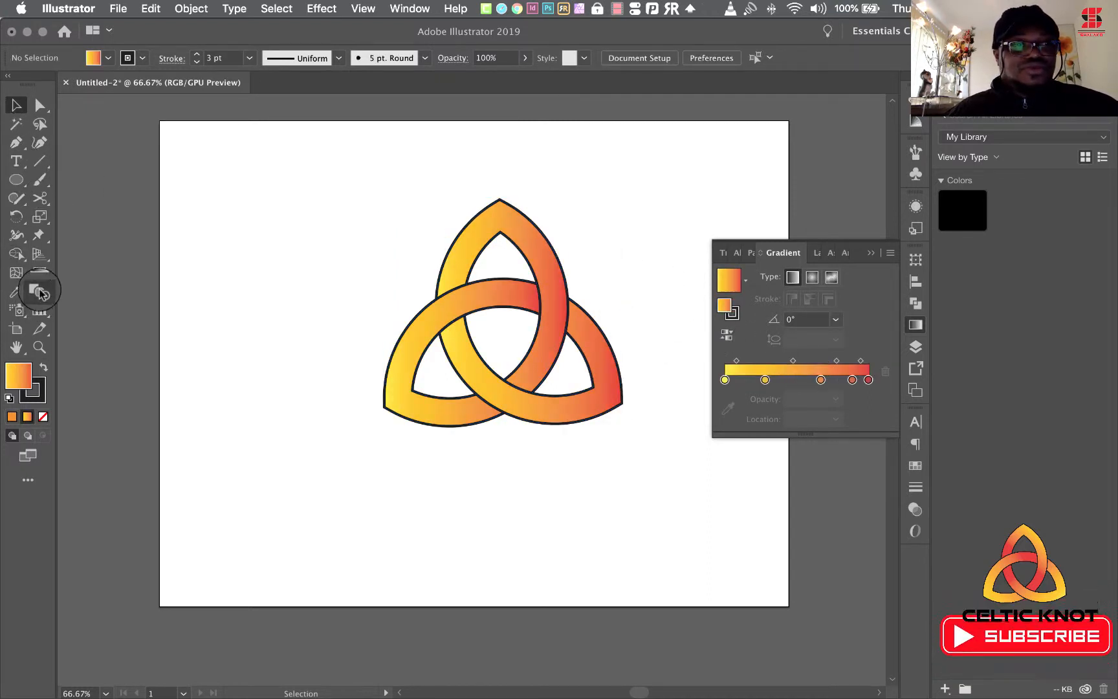
{"action": "left_click", "coordinate": [39, 273]}
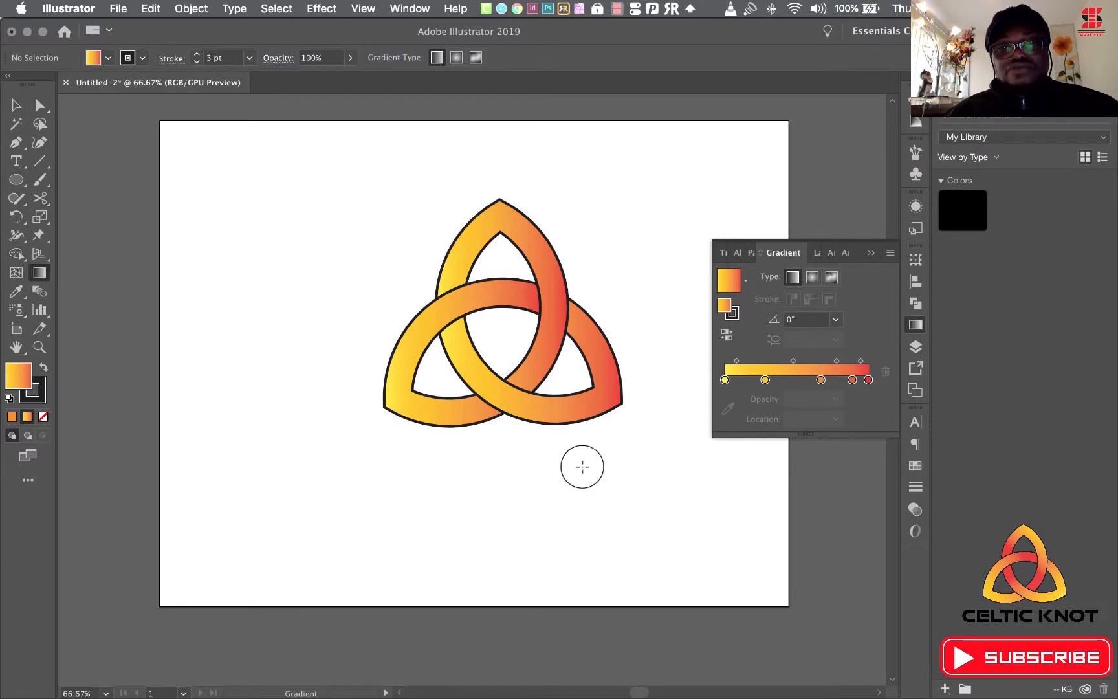
{"action": "left_click", "coordinate": [871, 253]}
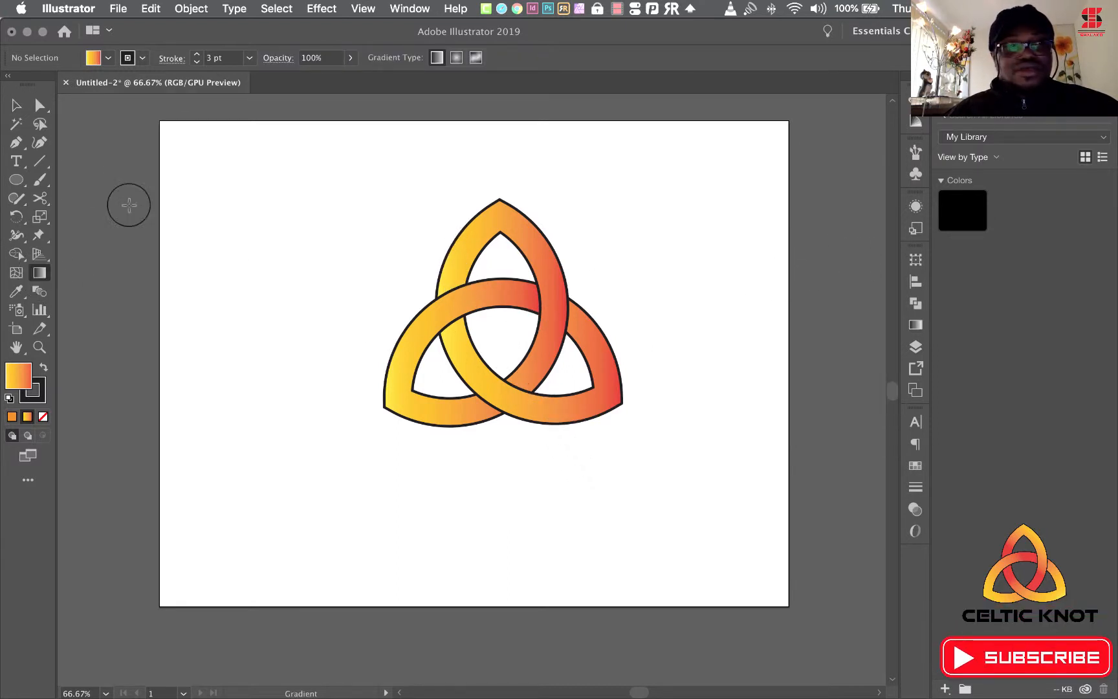
{"action": "left_click", "coordinate": [7, 105]}
{"action": "left_click_drag", "start_coordinate": [397, 260], "coordinate": [690, 514]}
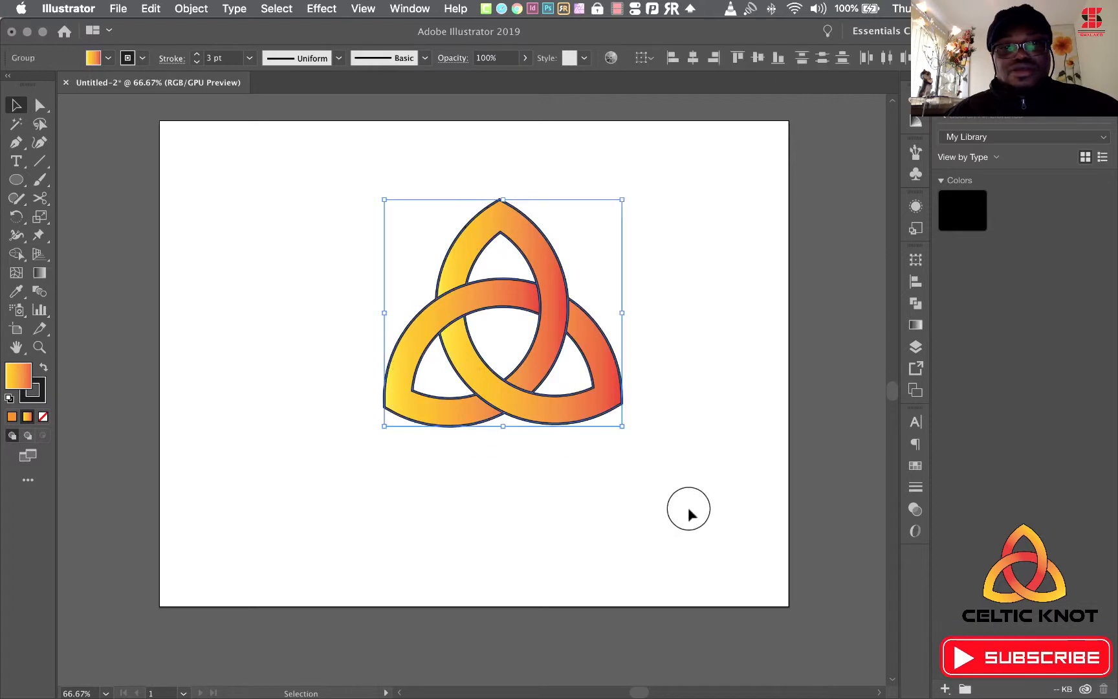
{"action": "left_click", "coordinate": [40, 272]}
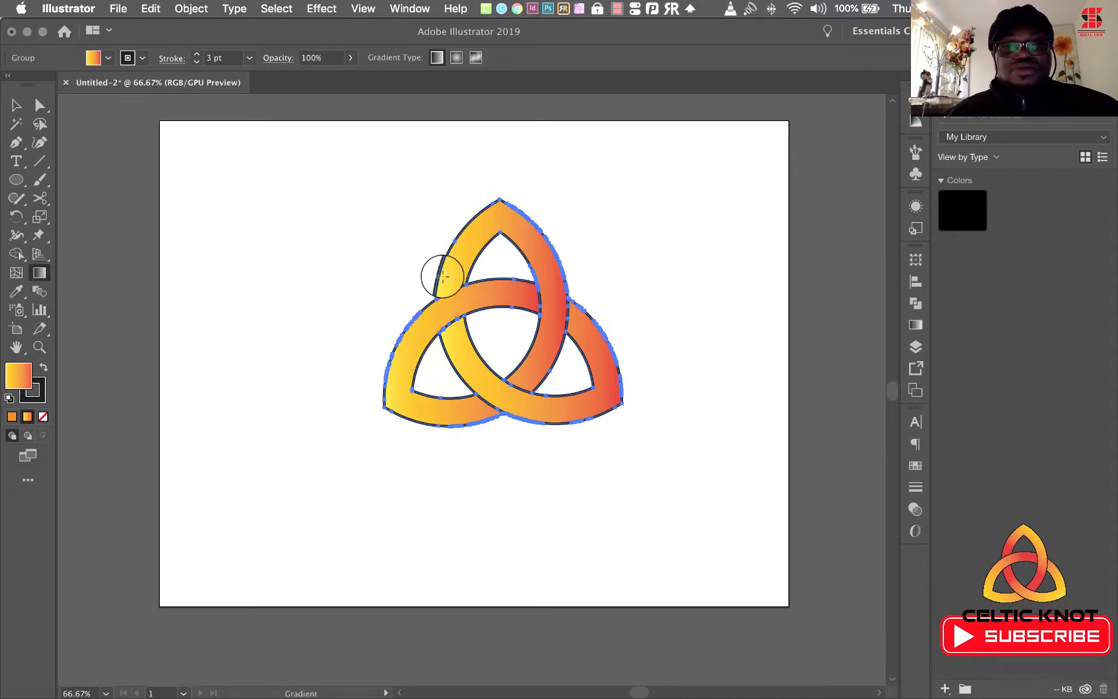
{"action": "left_click_drag", "start_coordinate": [439, 269], "coordinate": [592, 397]}
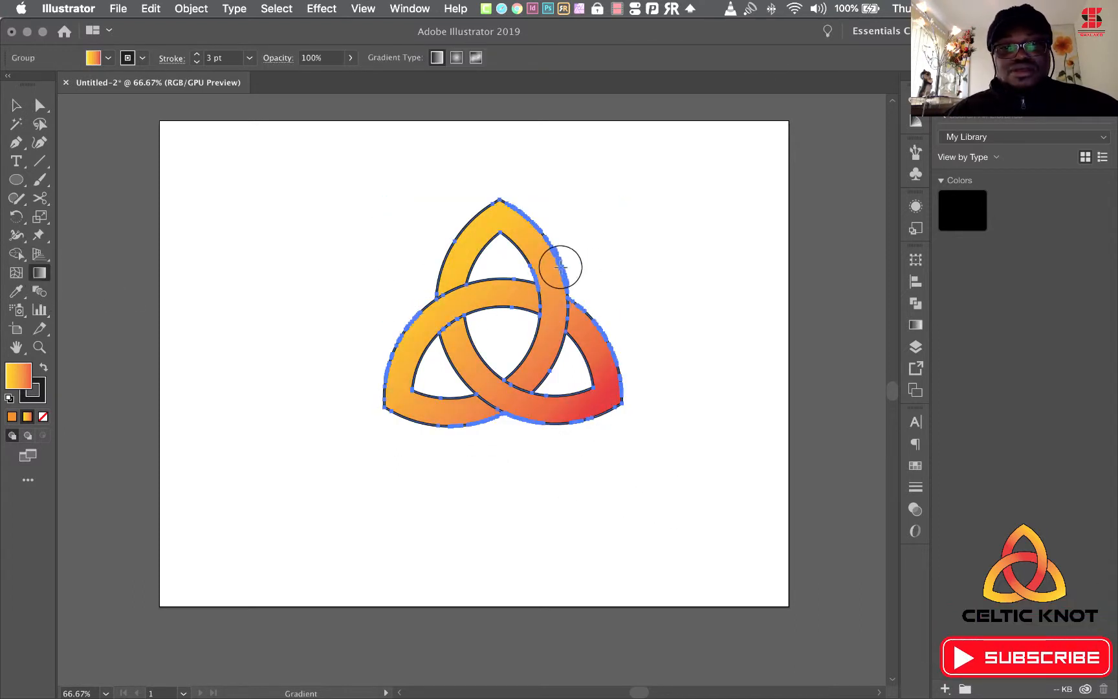
{"action": "left_click_drag", "start_coordinate": [563, 263], "coordinate": [475, 333]}
{"action": "left_click_drag", "start_coordinate": [413, 221], "coordinate": [564, 399]}
{"action": "left_click", "coordinate": [918, 444]}
{"action": "left_click", "coordinate": [17, 105]}
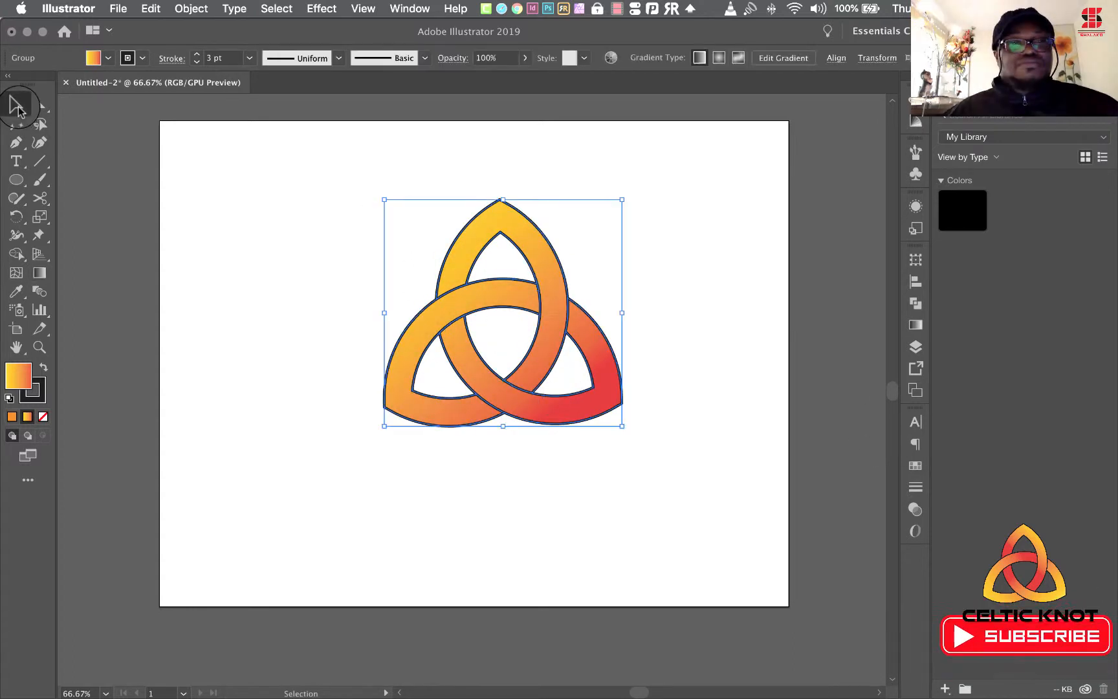
{"action": "left_click", "coordinate": [701, 317]}
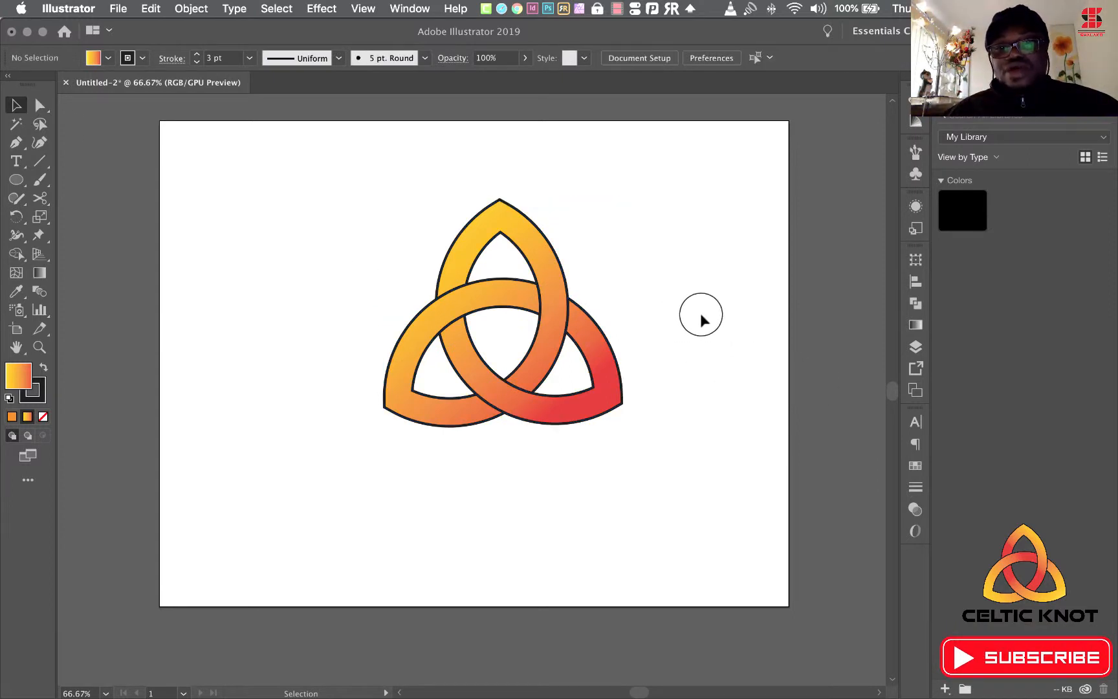
- Redirect the top loop's gradient diagonally with the Gradient tool, from yellow at its pointed tip to red at its lower ends
{"action": "left_click", "coordinate": [569, 283]}
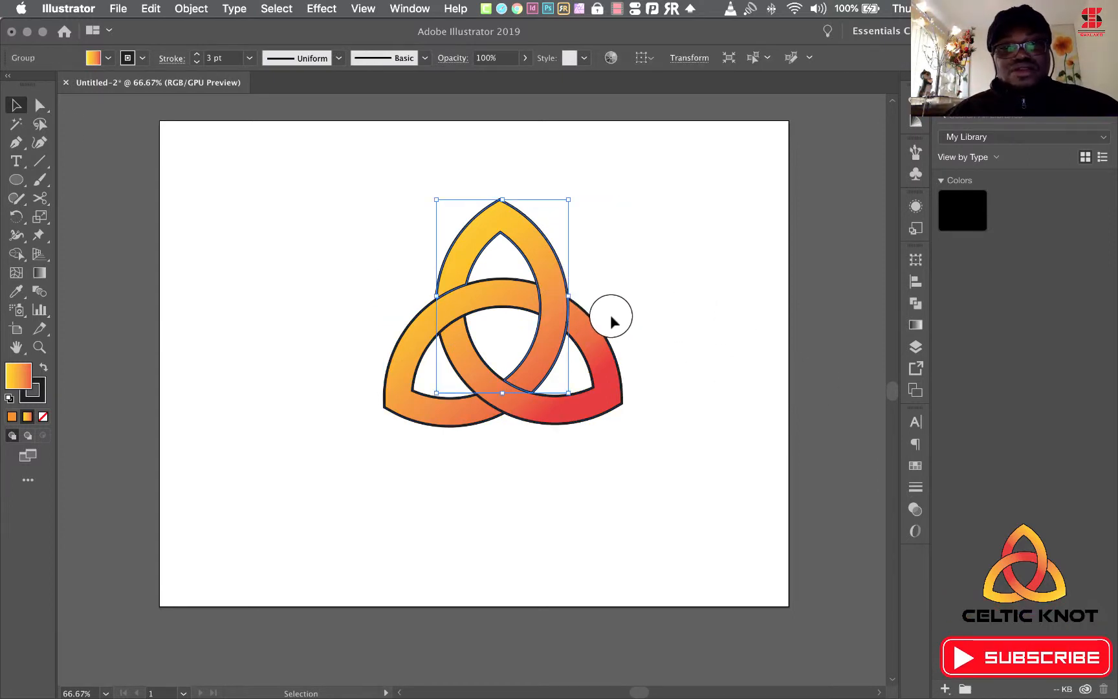
{"action": "left_click", "coordinate": [39, 273]}
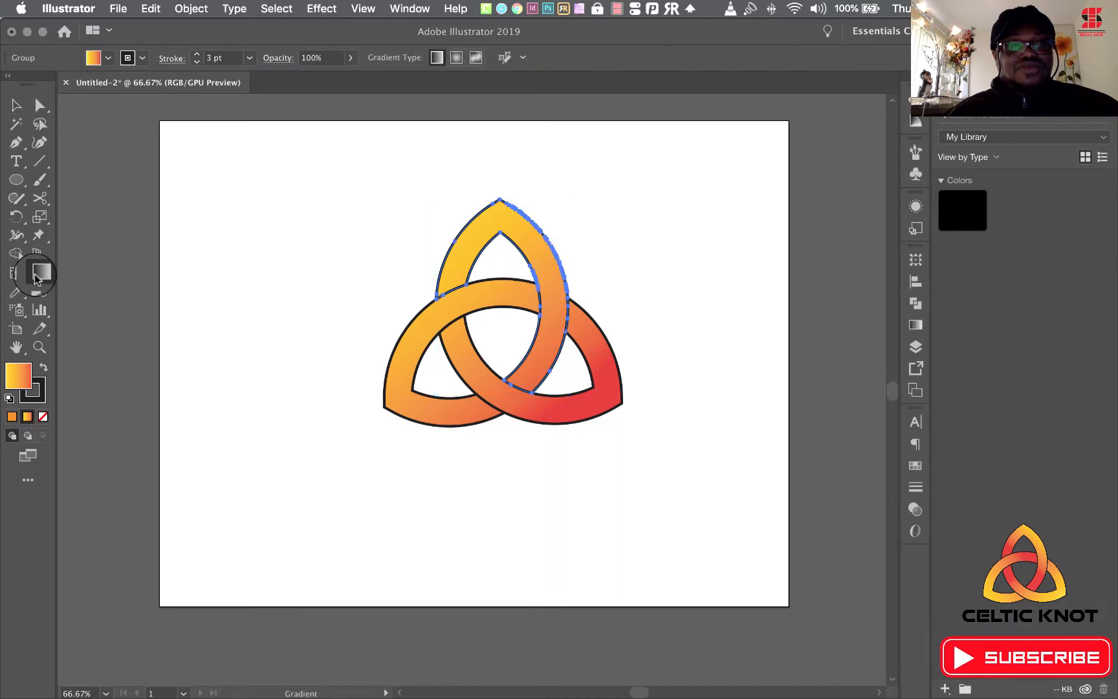
{"action": "left_click_drag", "start_coordinate": [523, 185], "coordinate": [456, 259]}
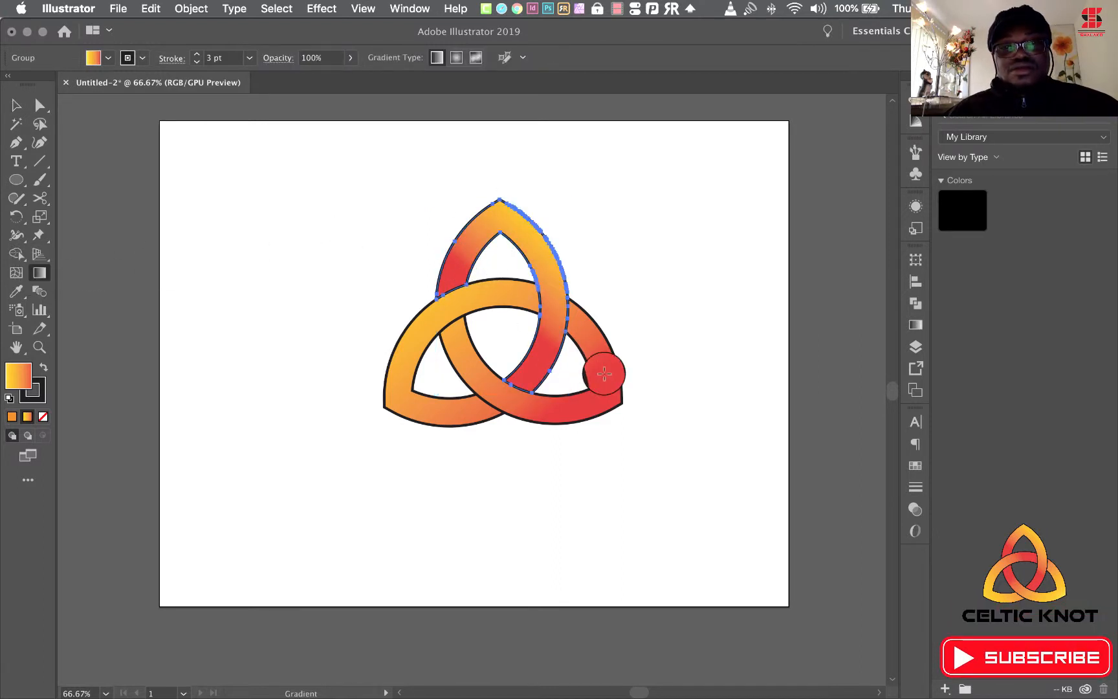
- Redirect the gradient of the two grouped lower loops from yellow at the lower-right corner to red toward the left
{"action": "key", "text": "super"}
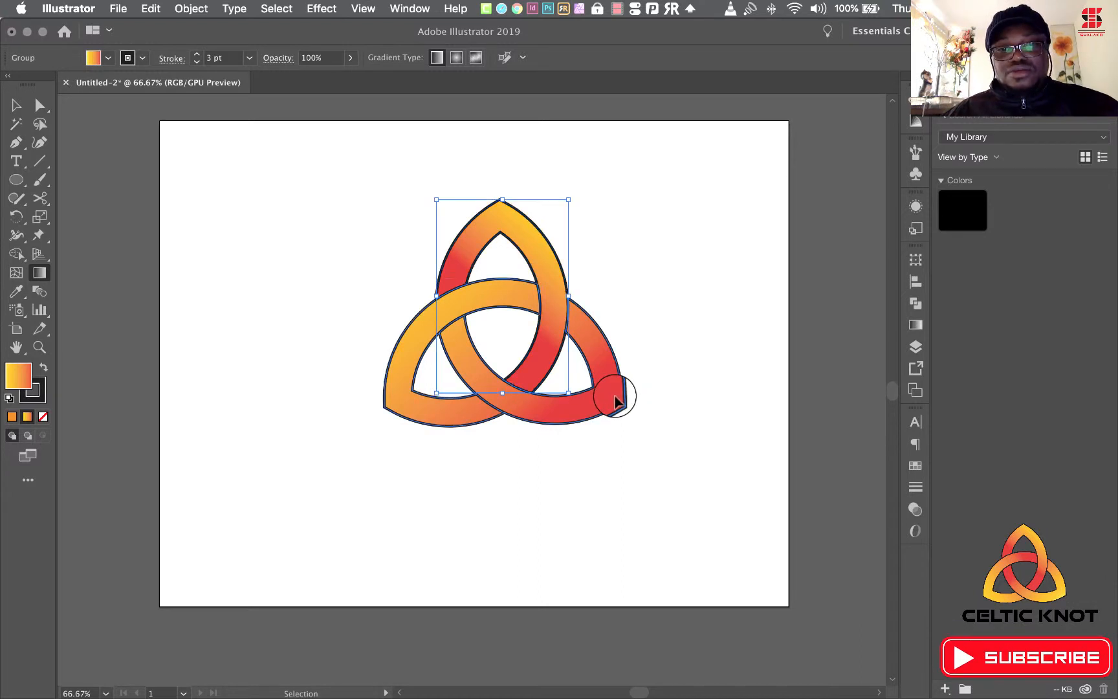
{"action": "left_click", "coordinate": [615, 401], "text": "super"}
{"action": "left_click_drag", "start_coordinate": [628, 412], "coordinate": [459, 334]}
{"action": "left_click", "coordinate": [16, 105]}
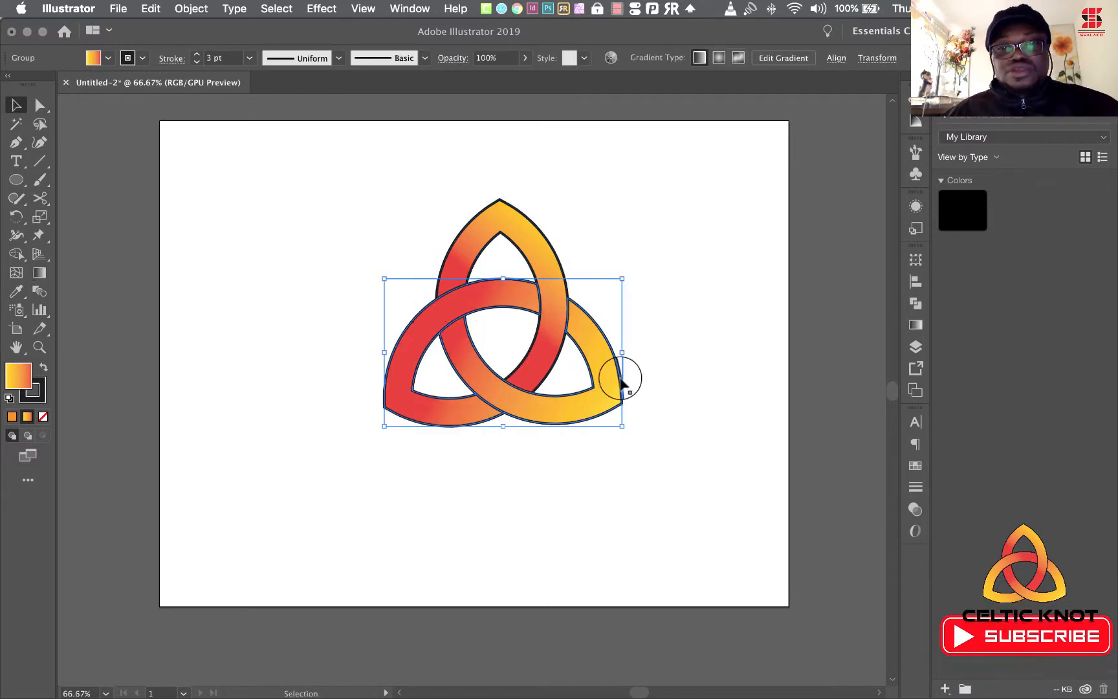
{"action": "left_click", "coordinate": [672, 385]}
- Ungroup the two lower loops of the knot
{"action": "left_click", "coordinate": [612, 392]}
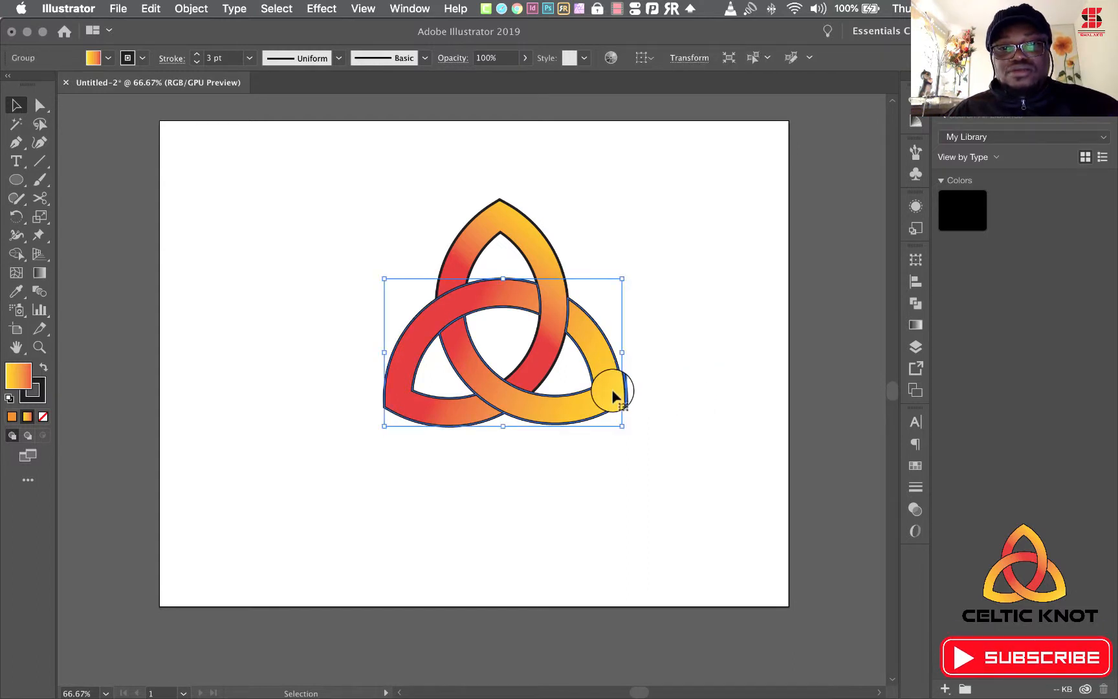
{"action": "right_click", "coordinate": [612, 392]}
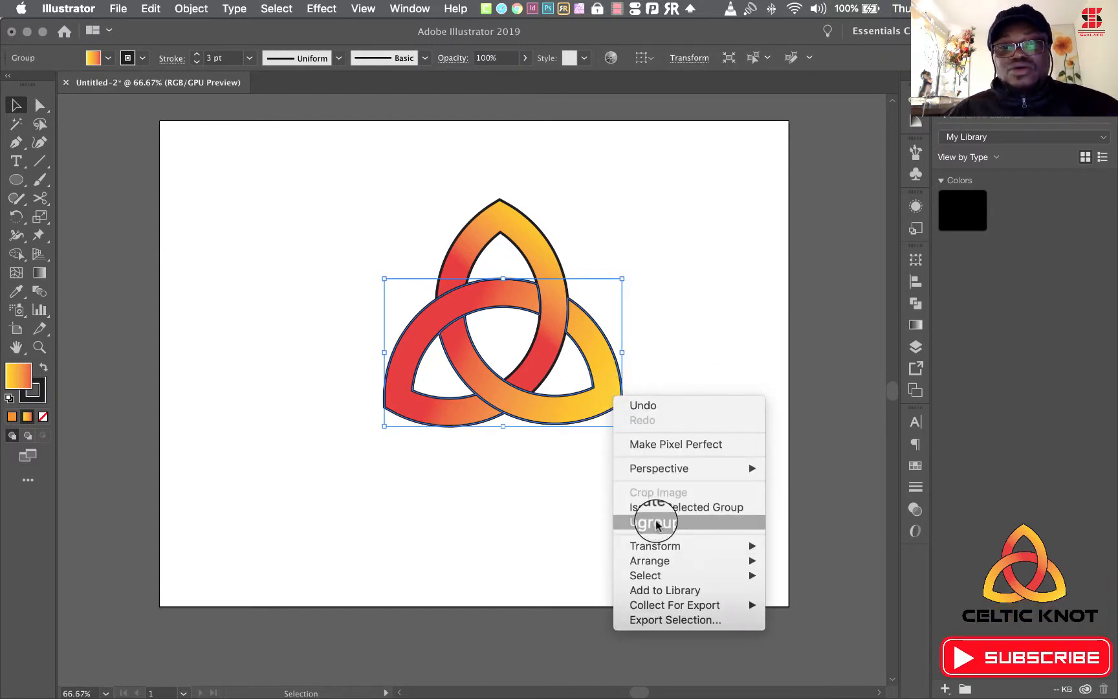
{"action": "left_click", "coordinate": [657, 522]}
{"action": "left_click", "coordinate": [673, 393]}
- Redirect the gradient on each lower loop separately, from yellow at its outer corner to red at its inner end
{"action": "left_click", "coordinate": [620, 392]}
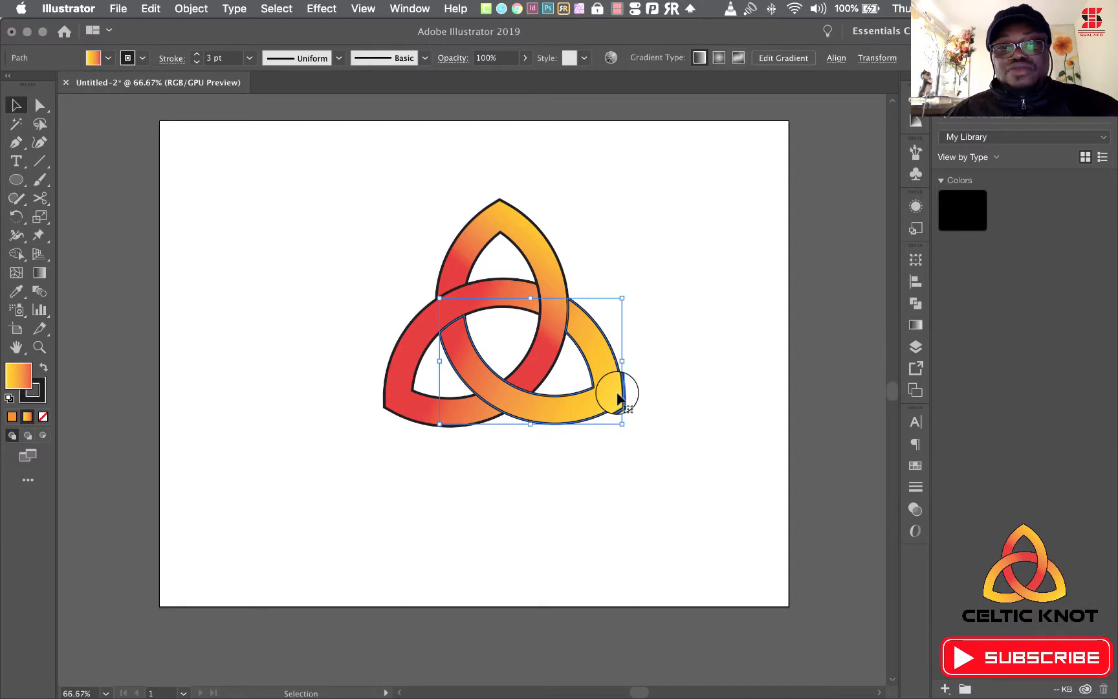
{"action": "left_click", "coordinate": [39, 275]}
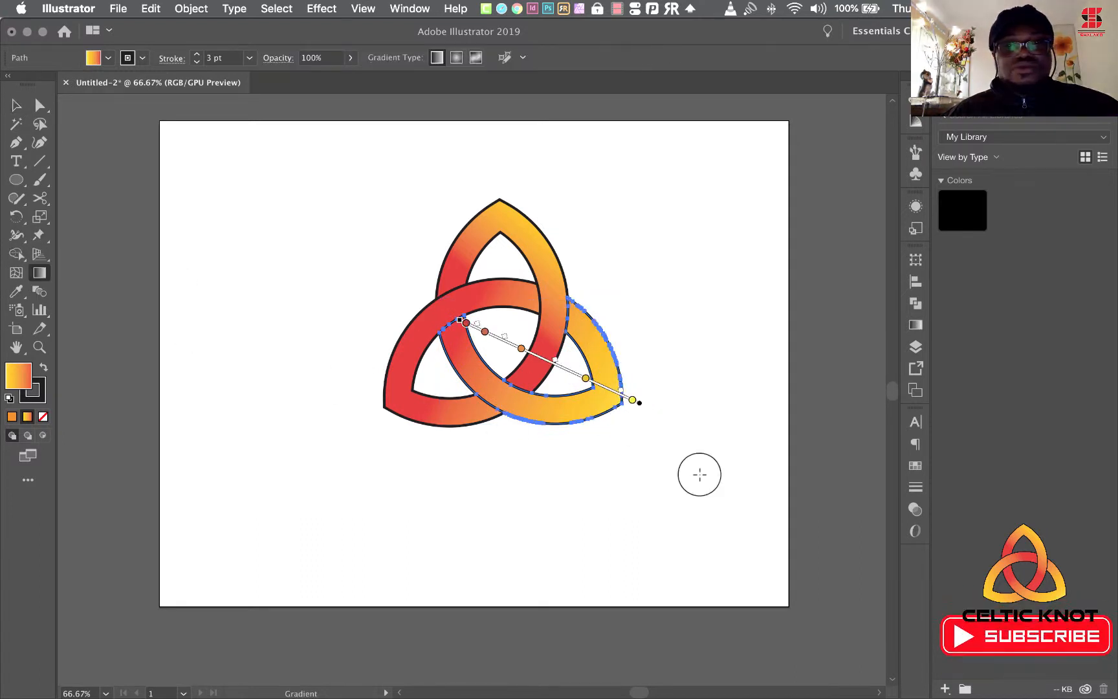
{"action": "mouse_move", "coordinate": [458, 330]}
{"action": "left_mouse_down"}
{"action": "mouse_move", "coordinate": [435, 293]}
{"action": "mouse_move", "coordinate": [499, 334]}
{"action": "mouse_move", "coordinate": [515, 291]}
{"action": "left_mouse_up"}
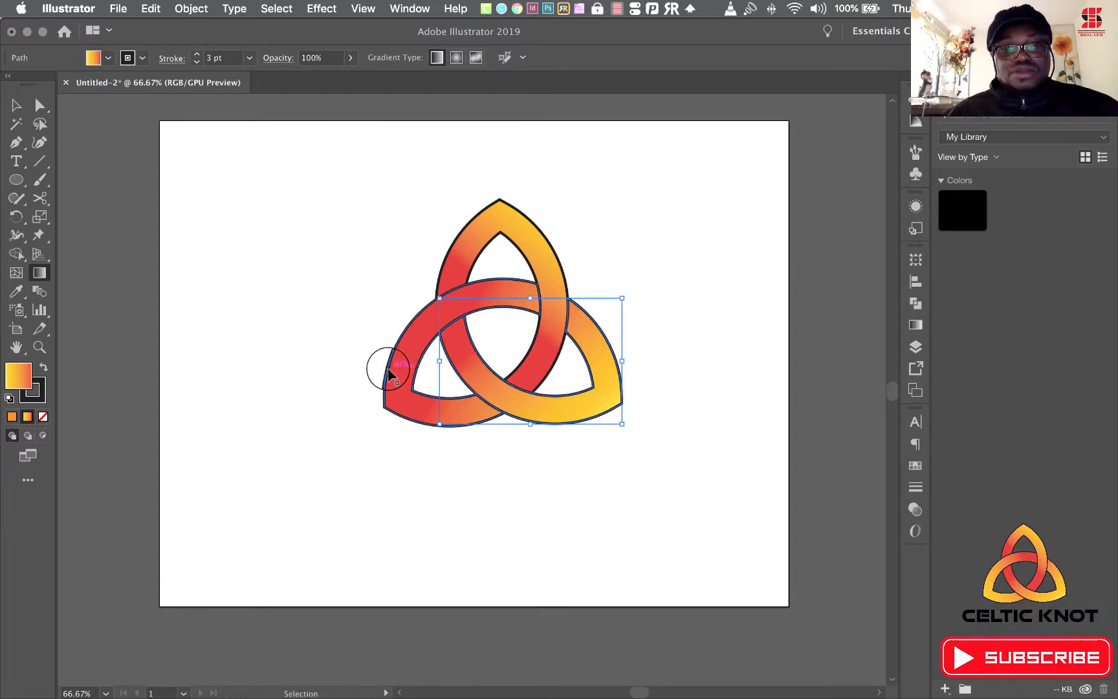
{"action": "left_click", "coordinate": [404, 378], "text": "super"}
{"action": "mouse_move", "coordinate": [361, 400]}
{"action": "left_mouse_down"}
{"action": "mouse_move", "coordinate": [527, 291]}
{"action": "mouse_move", "coordinate": [495, 311]}
{"action": "mouse_move", "coordinate": [505, 303]}
{"action": "left_mouse_up"}
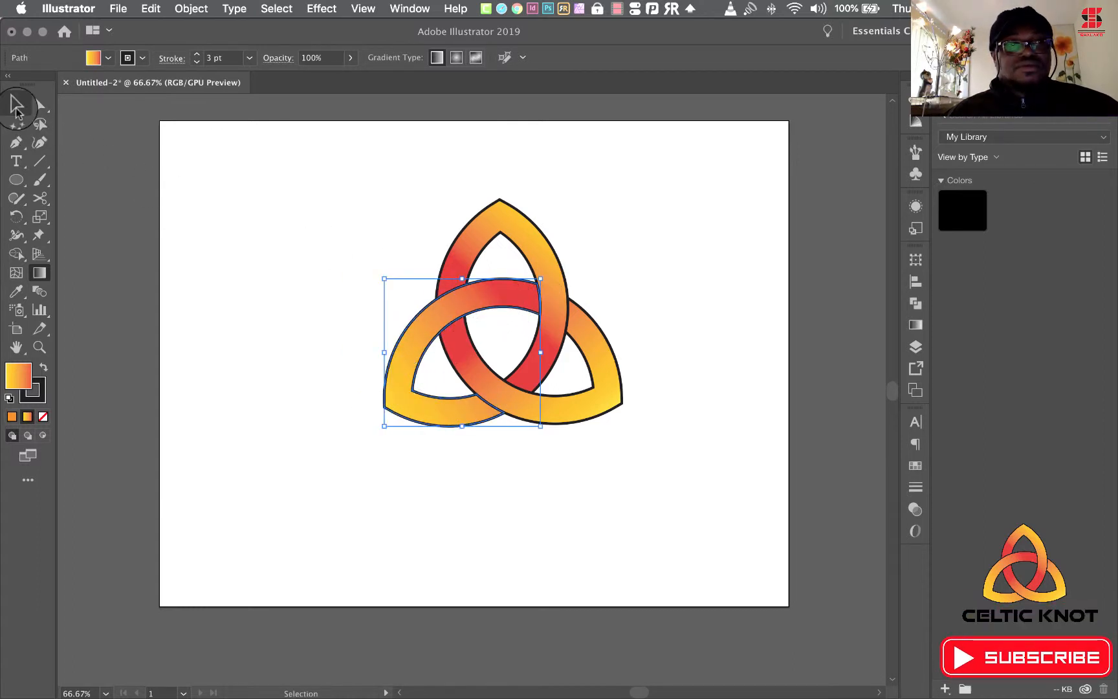
{"action": "left_click", "coordinate": [16, 107]}
{"action": "left_click", "coordinate": [349, 180]}
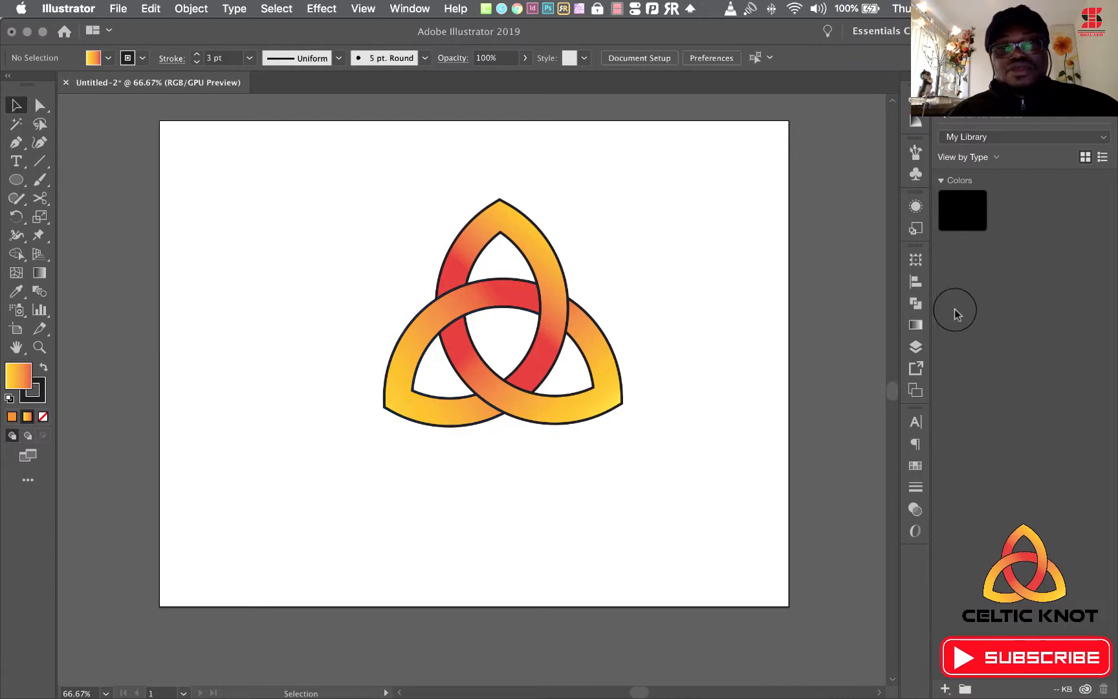
- Add the text CELTIC KNOT below the knot and enlarge it to about 69 pt, slightly wider than the knot
{"action": "left_click", "coordinate": [17, 162]}
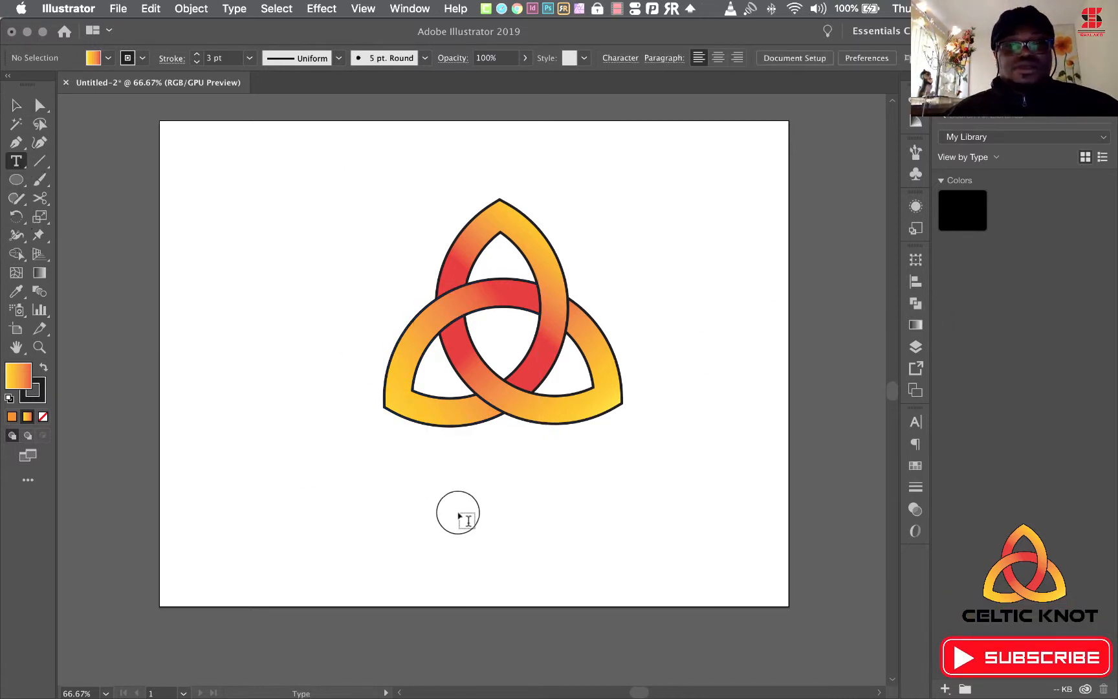
{"action": "left_click", "coordinate": [358, 445]}
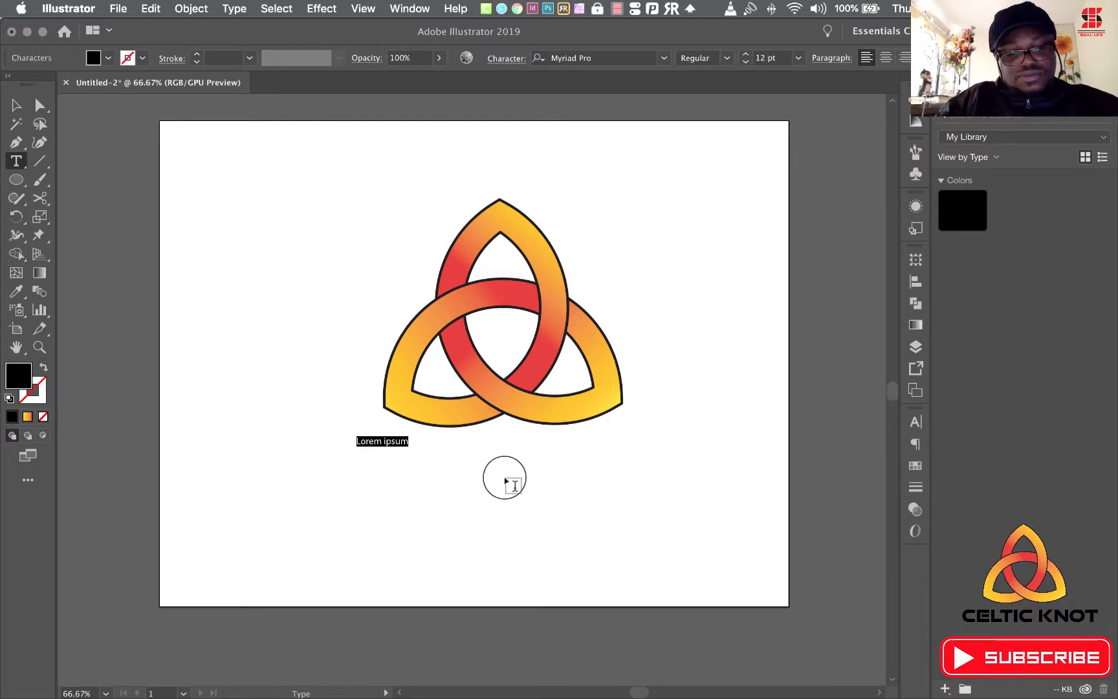
{"action": "type", "text": "CELT"}
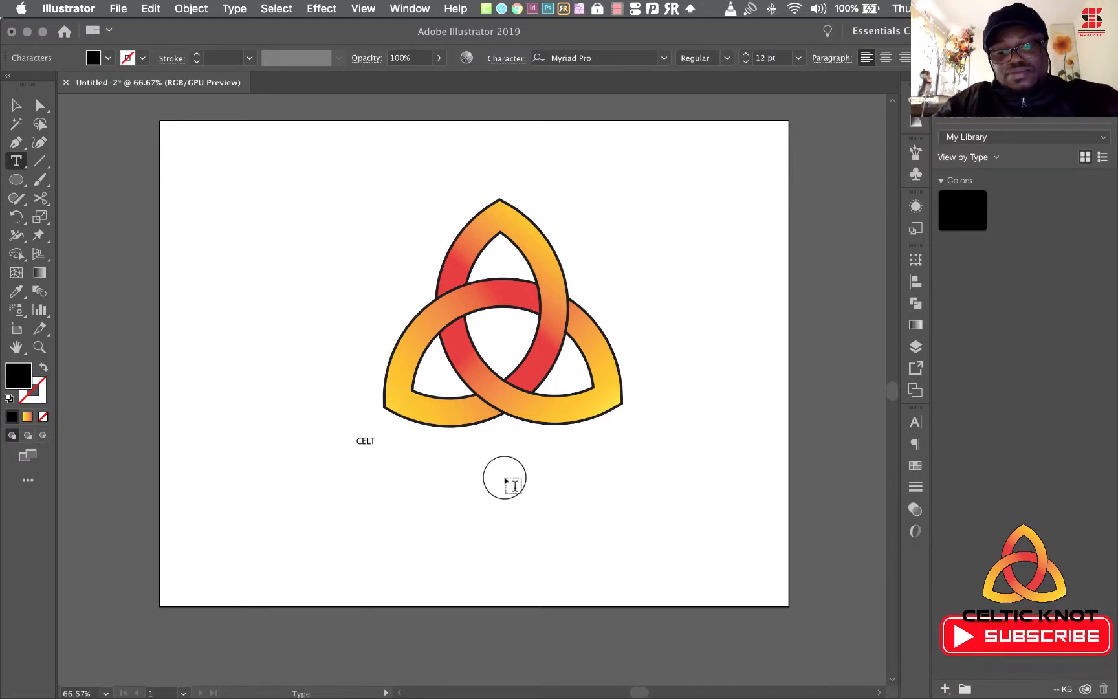
{"action": "type", "text": "IC KN"}
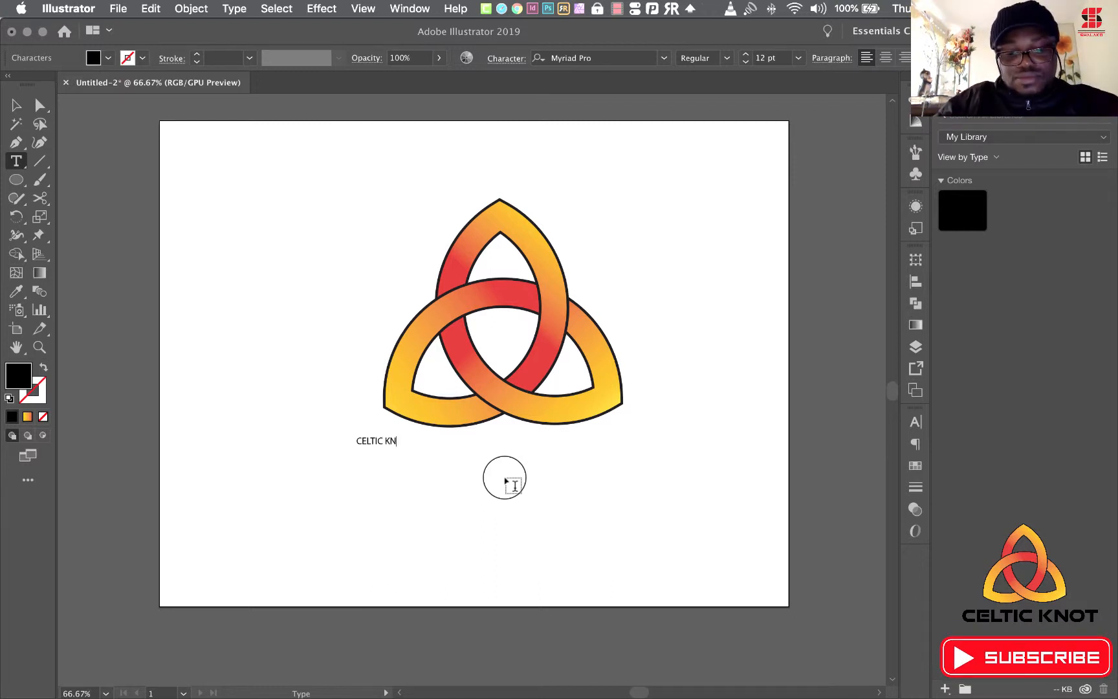
{"action": "type", "text": "OT"}
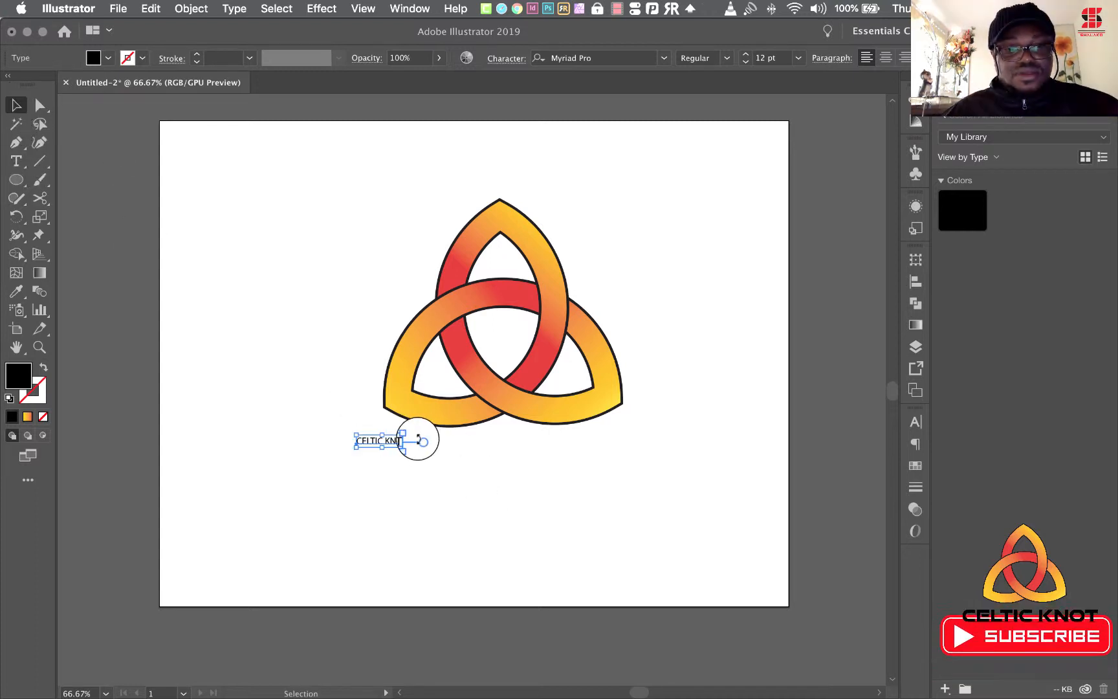
{"action": "left_click_drag", "start_coordinate": [407, 447], "coordinate": [649, 550]}
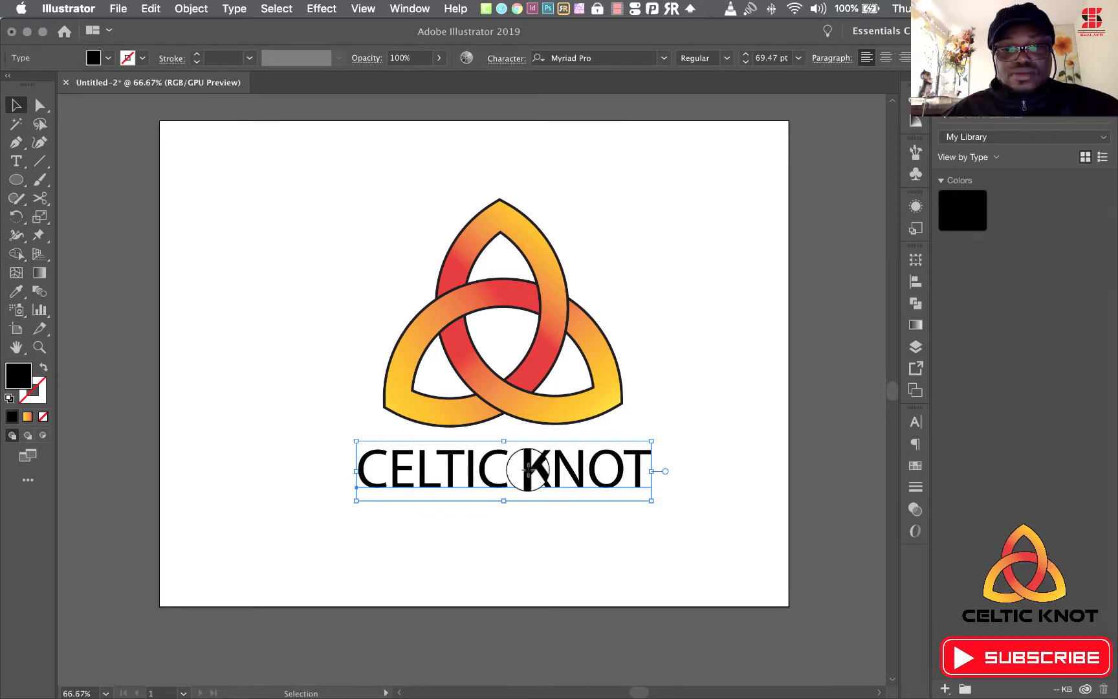
{"action": "left_click_drag", "start_coordinate": [527, 469], "coordinate": [527, 462]}
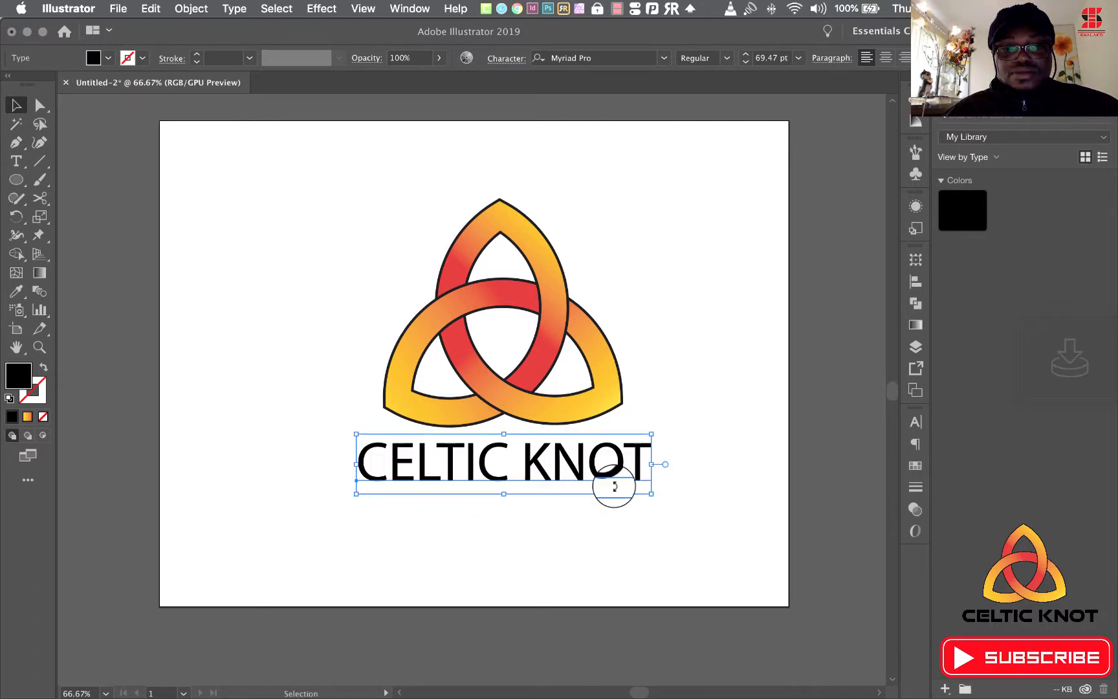
- Set the CELTIC KNOT text's font to GoodTimingRg-Bold and shift the text left to sit under the knot
{"action": "left_click", "coordinate": [663, 59]}
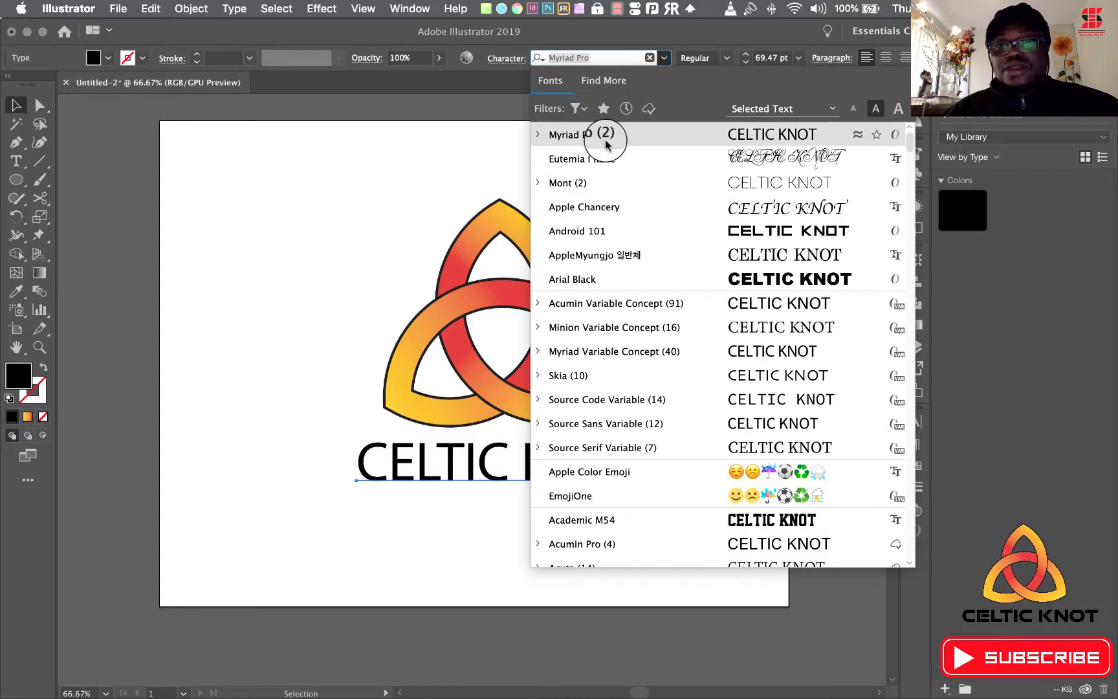
{"action": "left_click", "coordinate": [605, 58]}
{"action": "type", "text": "GOO"}
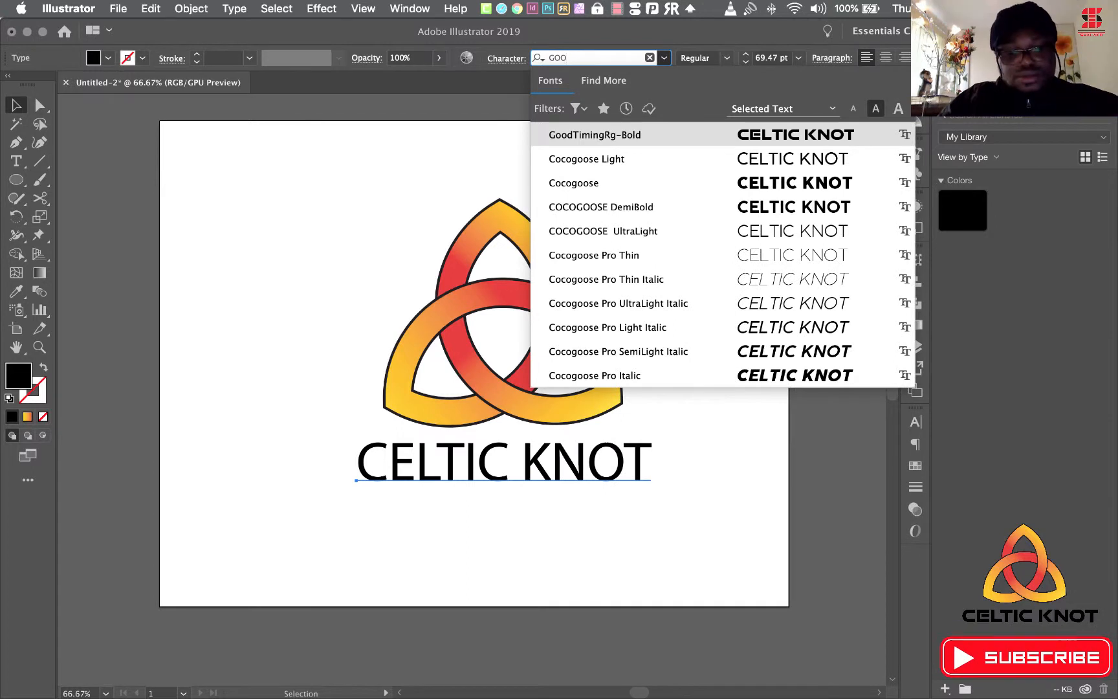
{"action": "type", "text": "D"}
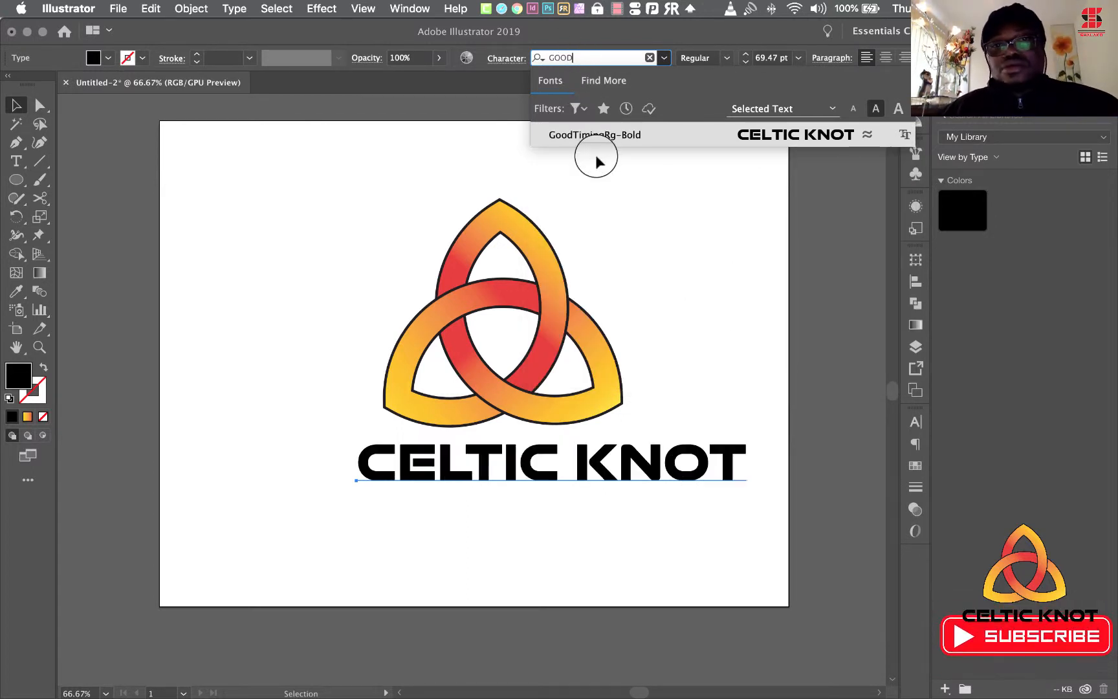
{"action": "left_click", "coordinate": [594, 136]}
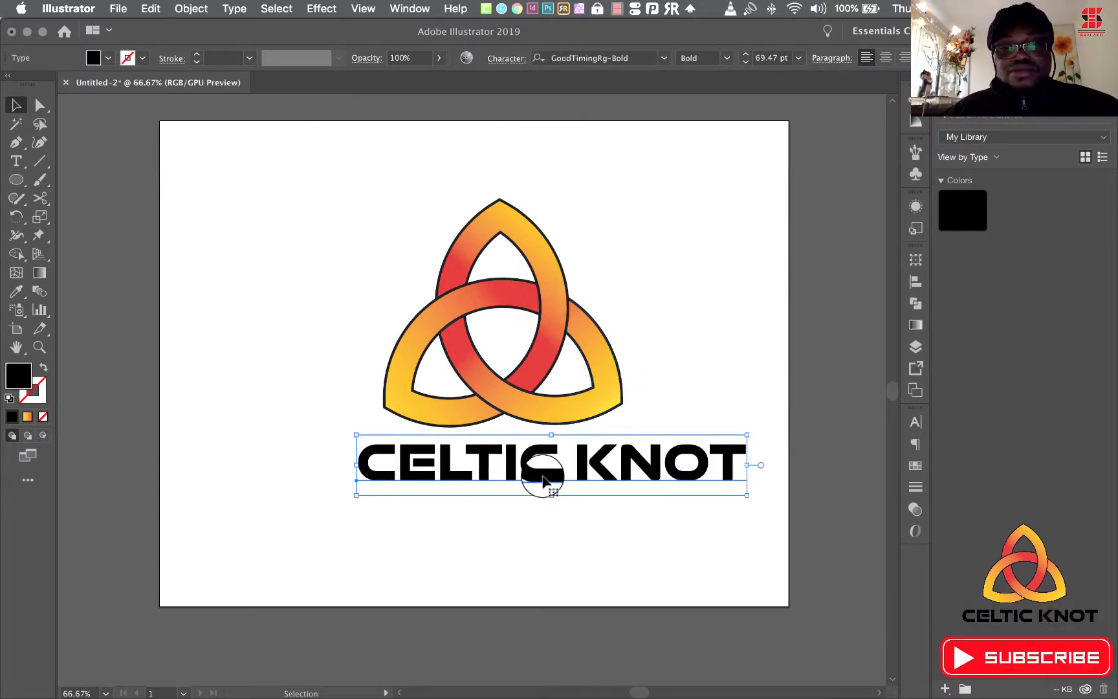
{"action": "left_click_drag", "start_coordinate": [542, 479], "coordinate": [516, 474]}
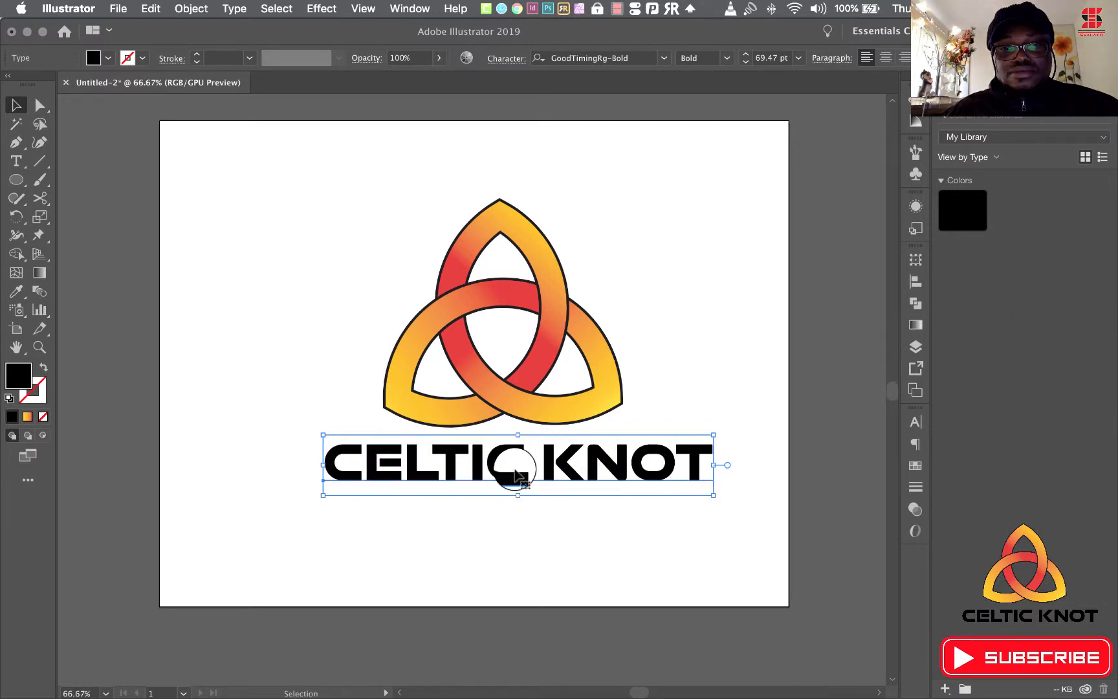
- Move the whole logo, knot and text together, slightly left and up toward the middle of the artboard
{"action": "key", "text": "super+a"}
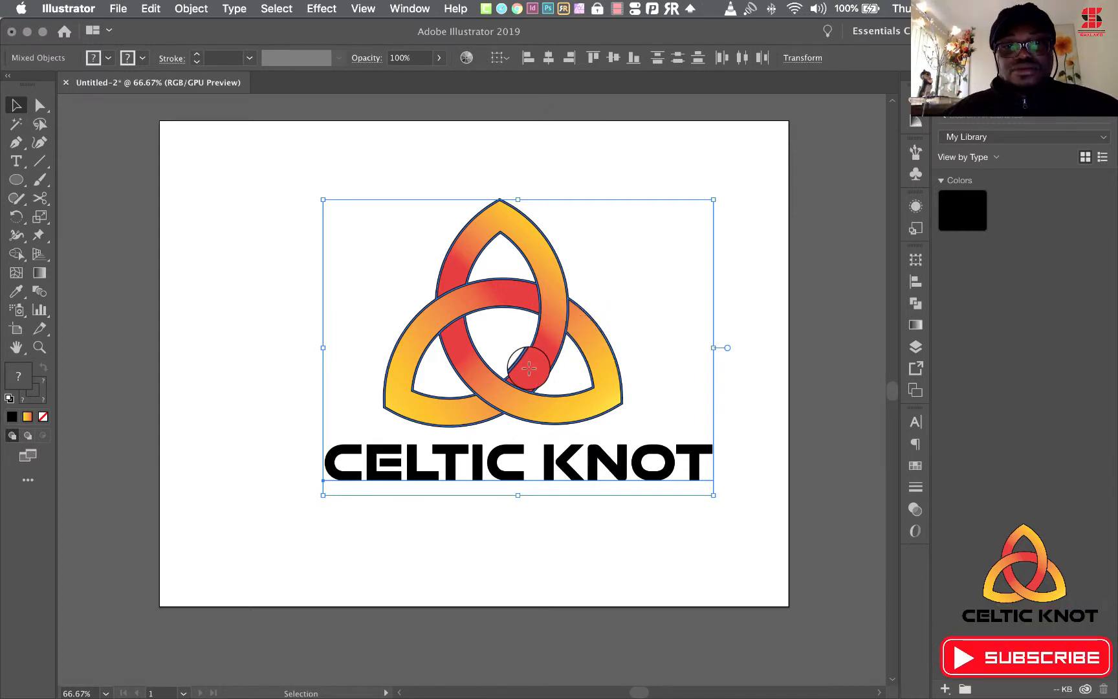
{"action": "left_click_drag", "start_coordinate": [529, 367], "coordinate": [501, 359]}
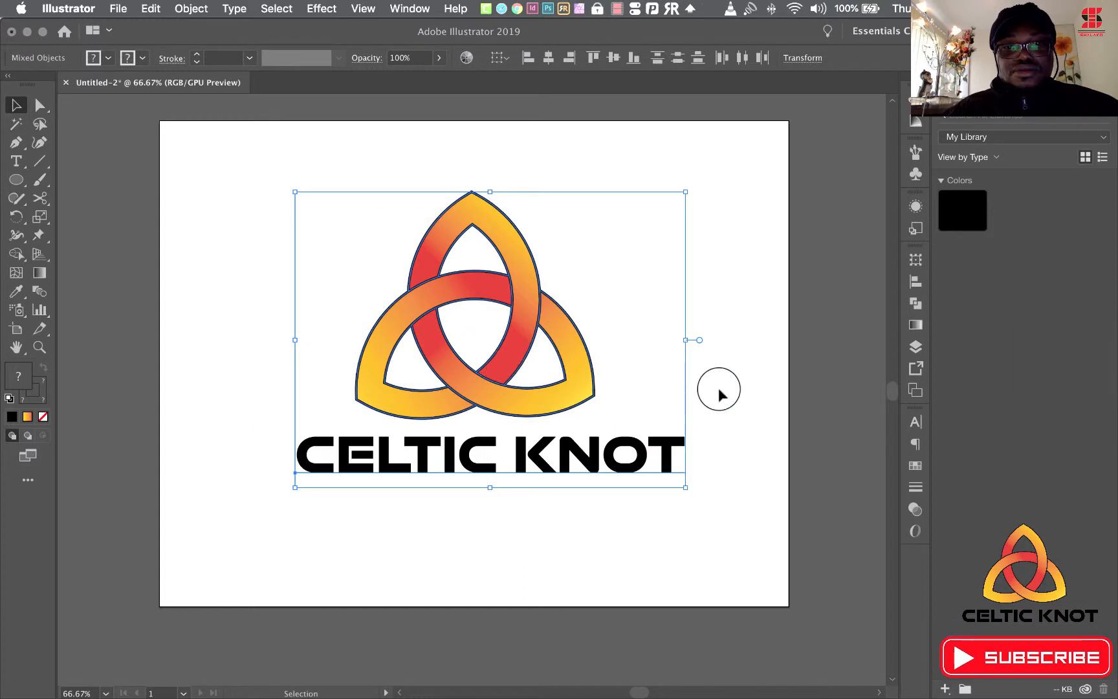
{"action": "left_click", "coordinate": [671, 379]}
{"action": "left_click", "coordinate": [38, 347]}
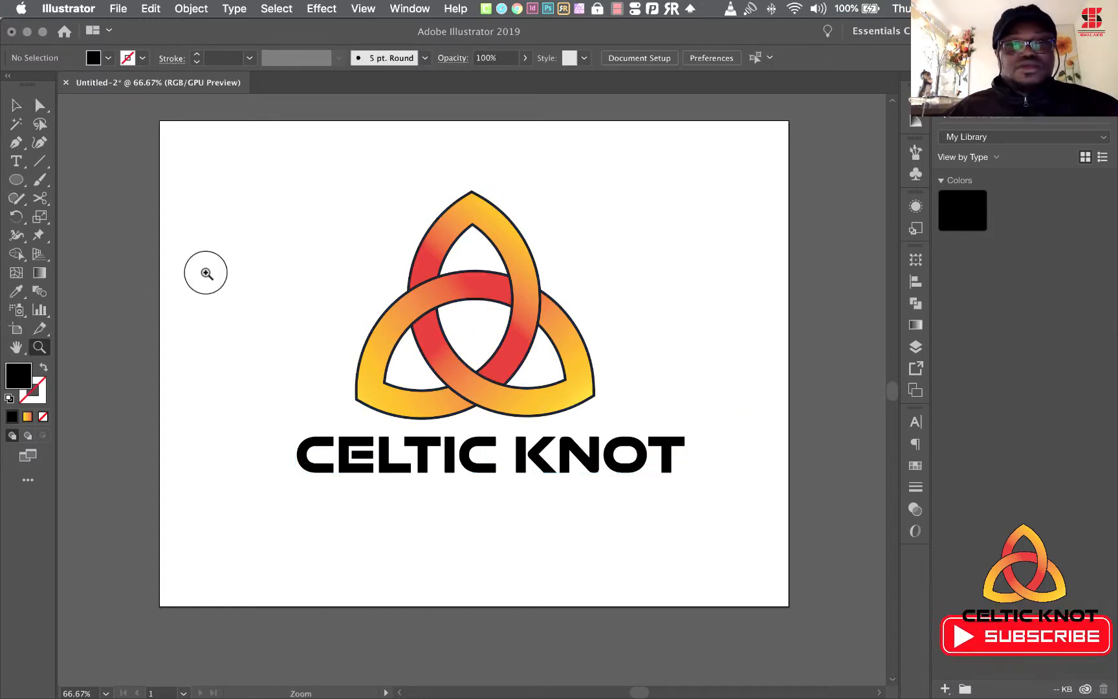
- Draw a rectangle covering the whole artboard over the knot and wordmark
{"action": "left_click_drag", "start_coordinate": [242, 160], "coordinate": [738, 561]}
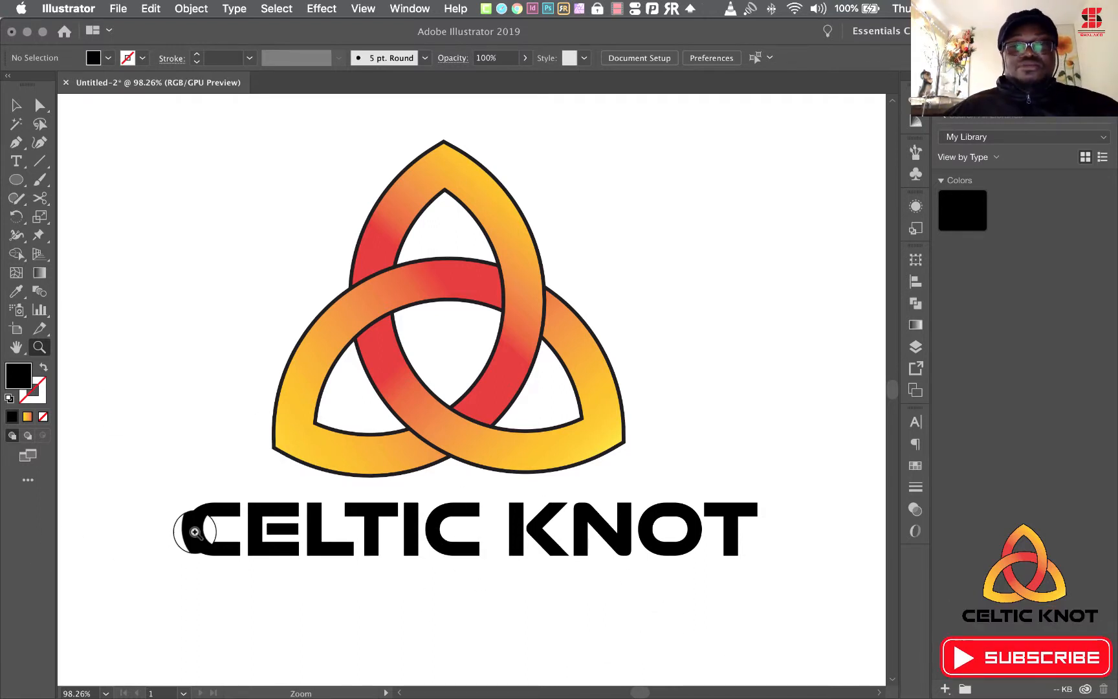
{"action": "key", "text": "super+minus"}
{"action": "key", "text": "super+minus"}
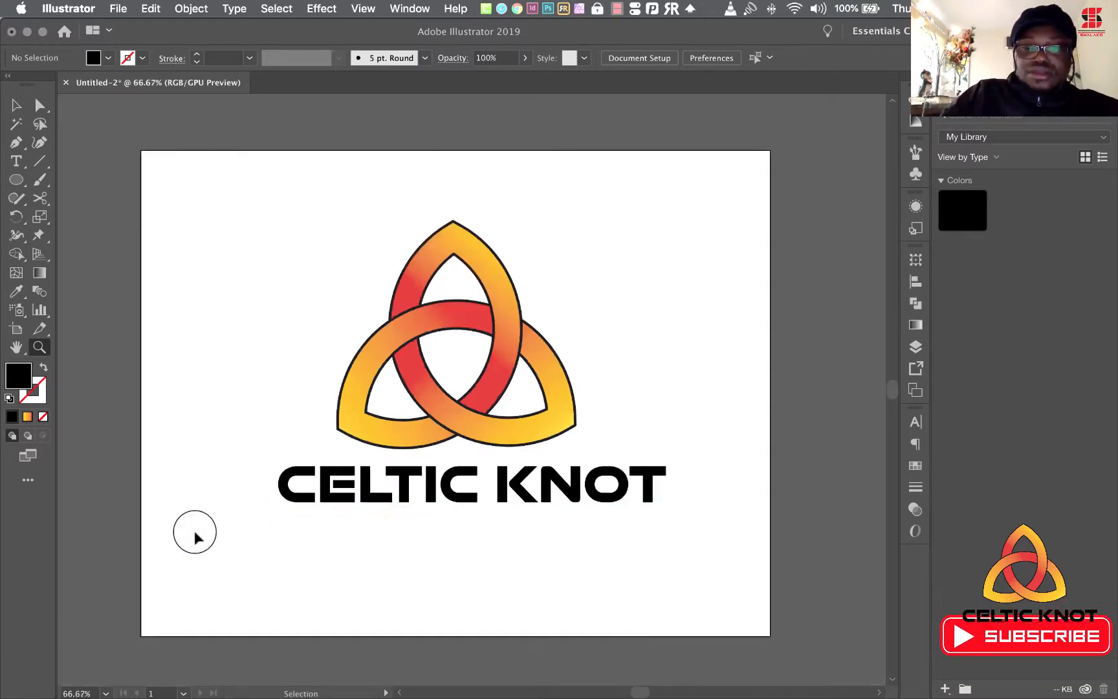
{"action": "left_click", "coordinate": [16, 179]}
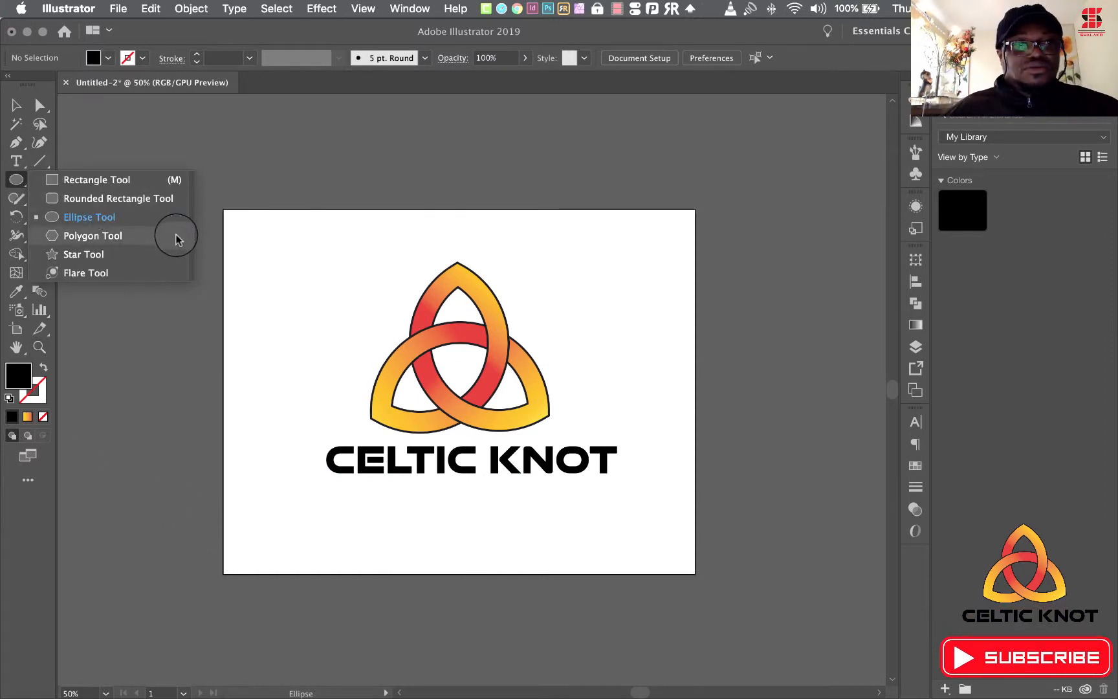
{"action": "left_click", "coordinate": [100, 180]}
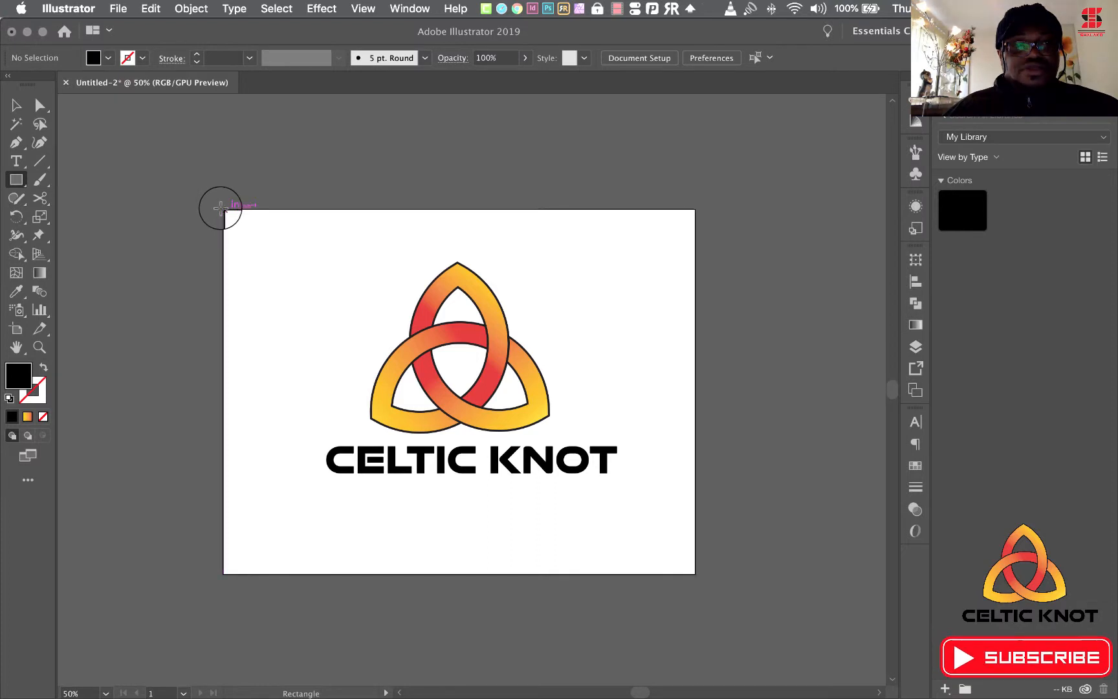
{"action": "left_click_drag", "start_coordinate": [221, 207], "coordinate": [694, 573]}
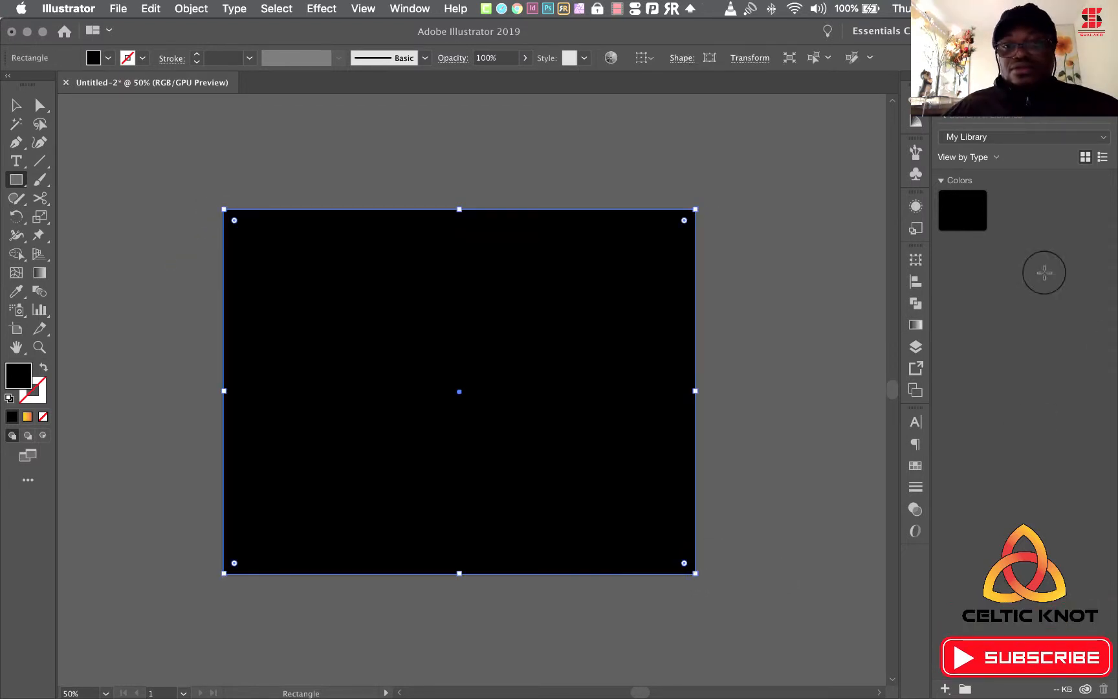
- Fill the rectangle with the White, Black gradient preset made radial, and recolor its outer stop light gray
{"action": "left_click", "coordinate": [915, 324]}
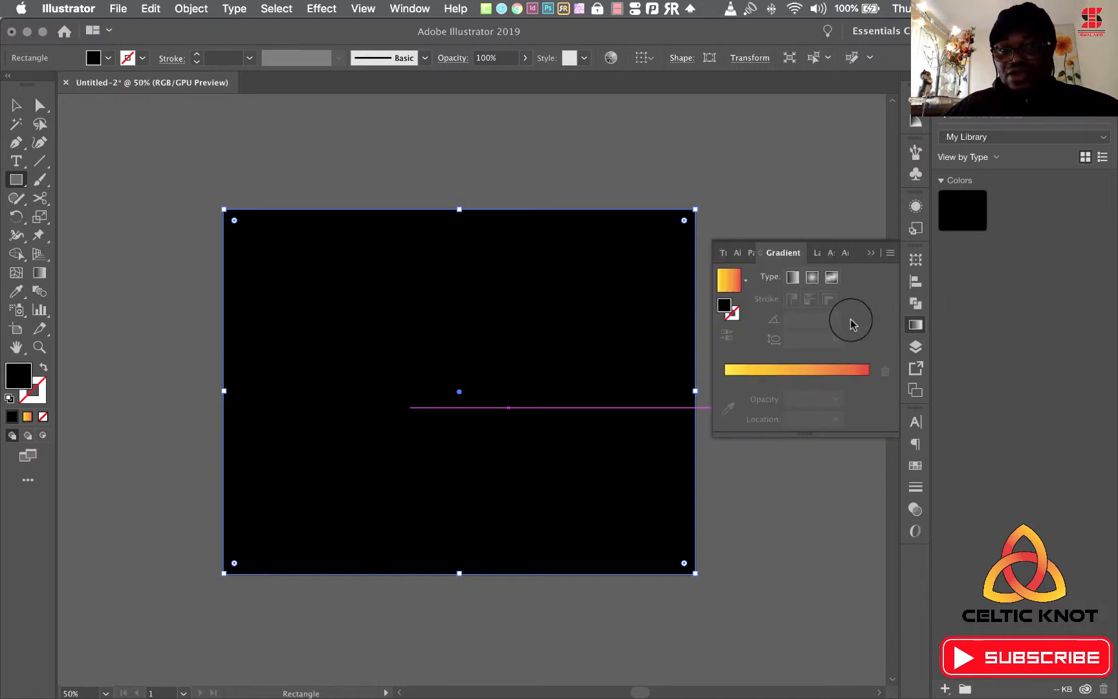
{"action": "left_click", "coordinate": [748, 284]}
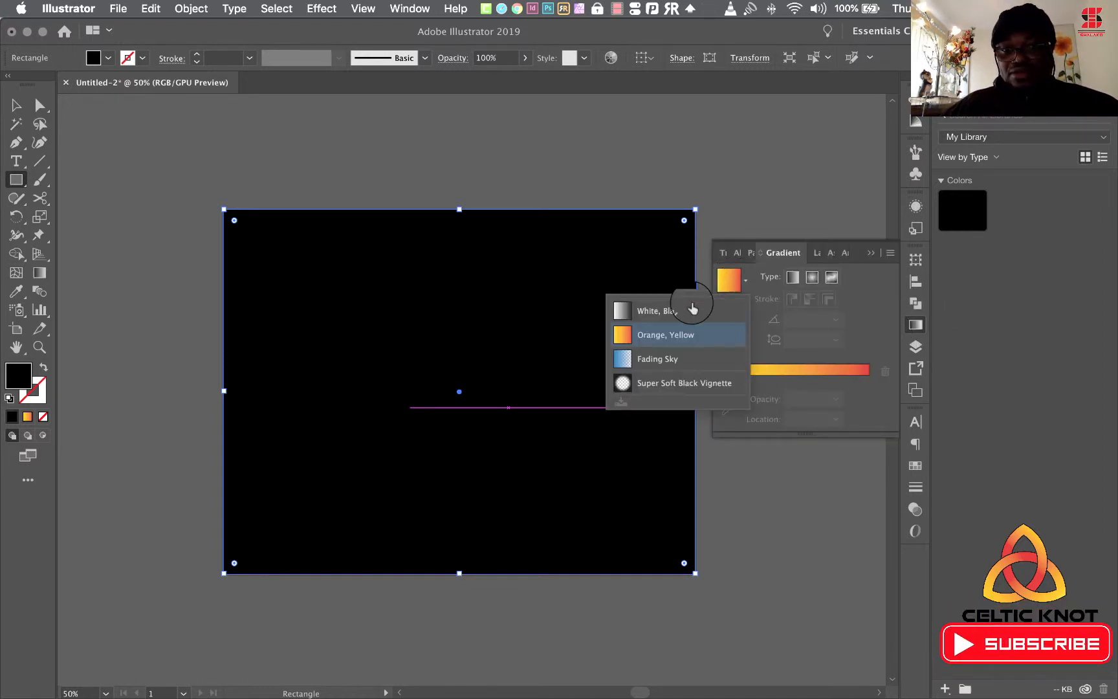
{"action": "left_click", "coordinate": [642, 303]}
{"action": "left_click", "coordinate": [812, 278]}
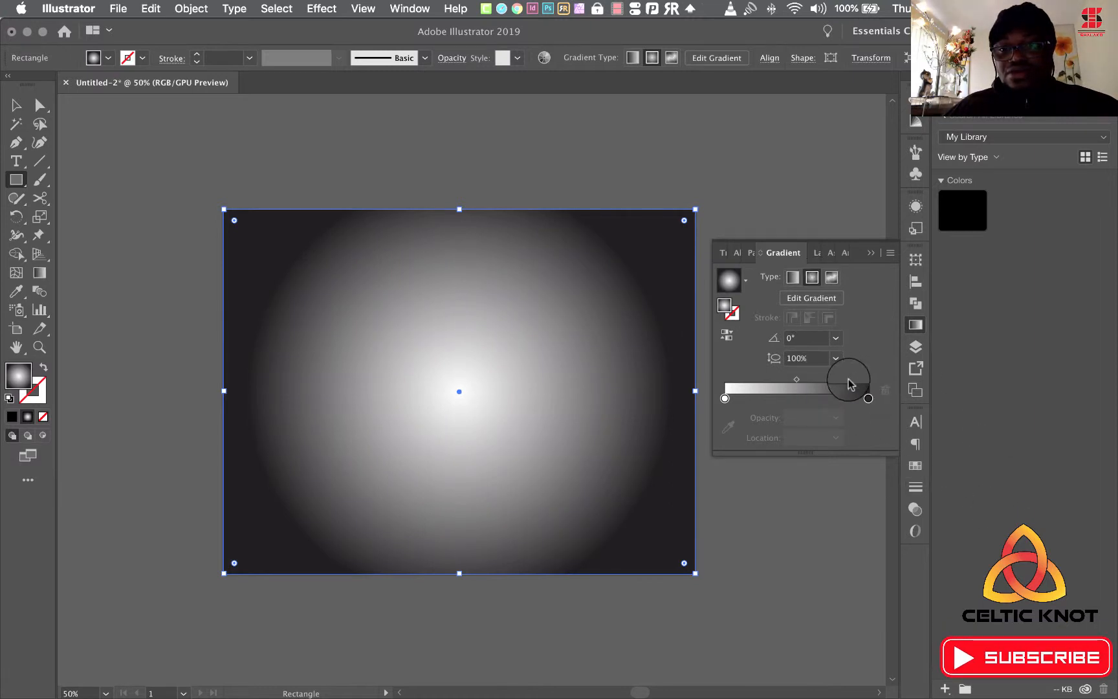
{"action": "double_click", "coordinate": [868, 396]}
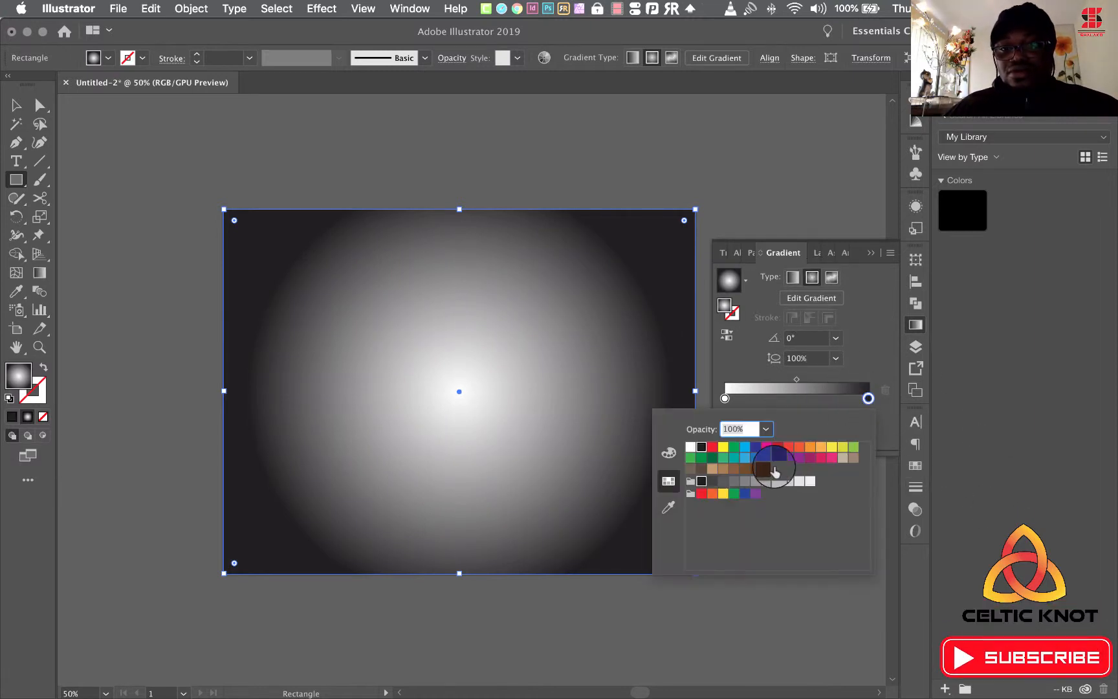
{"action": "left_click", "coordinate": [764, 482]}
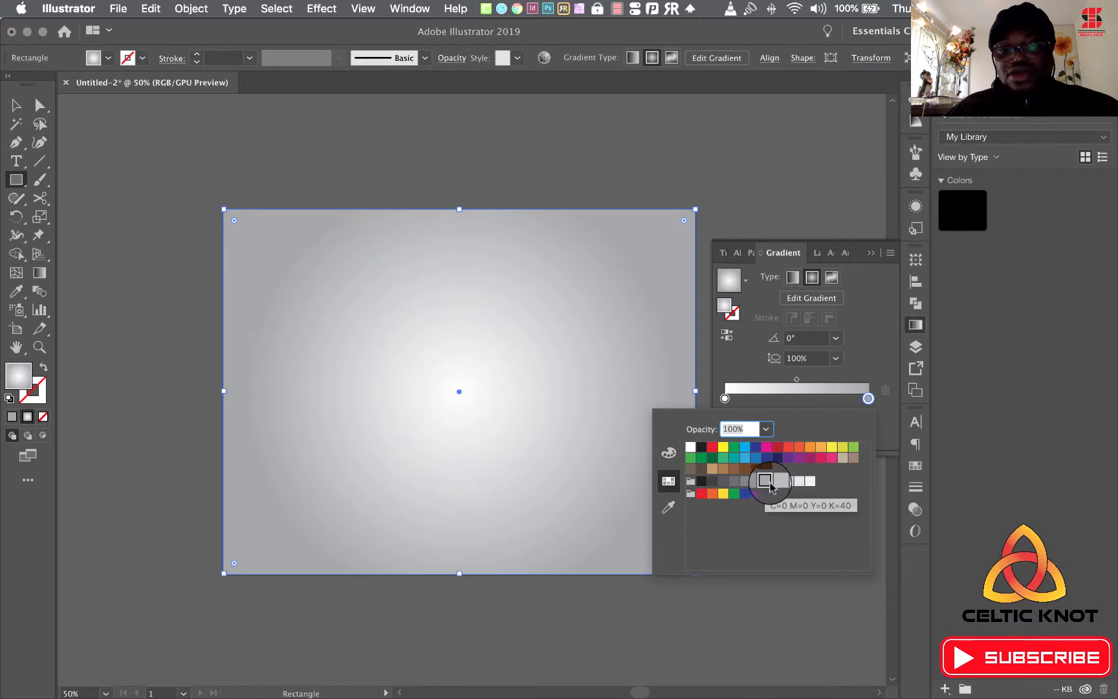
{"action": "left_click", "coordinate": [778, 485]}
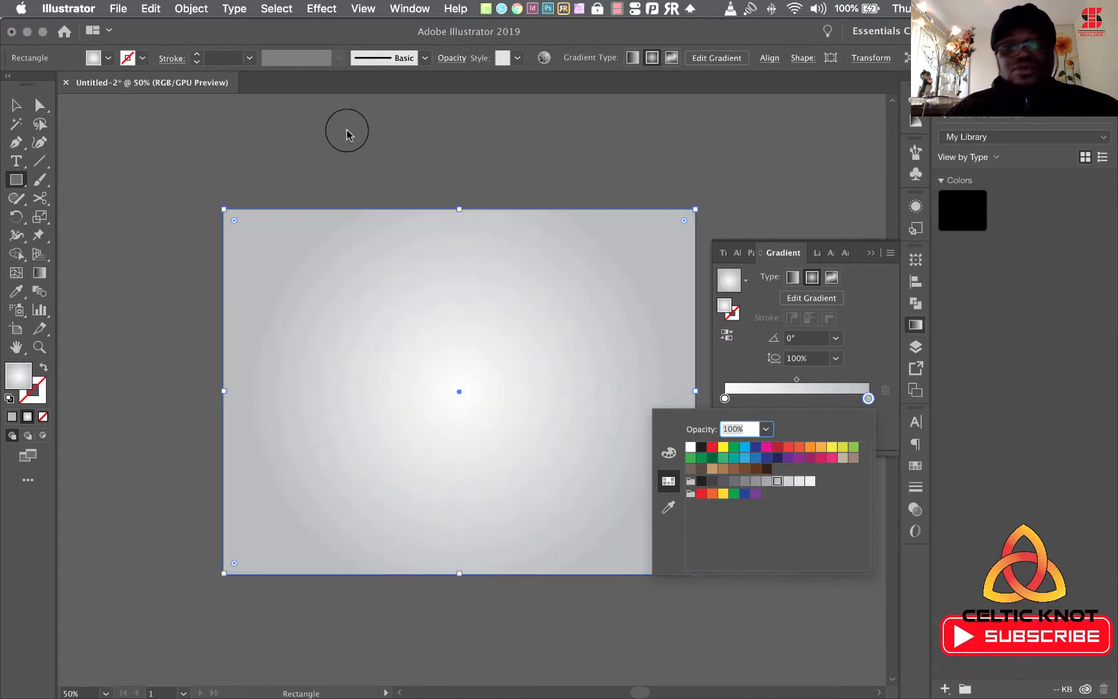
- Send the gradient rectangle to the back behind the knot and wordmark, and deselect it
{"action": "left_click", "coordinate": [18, 107]}
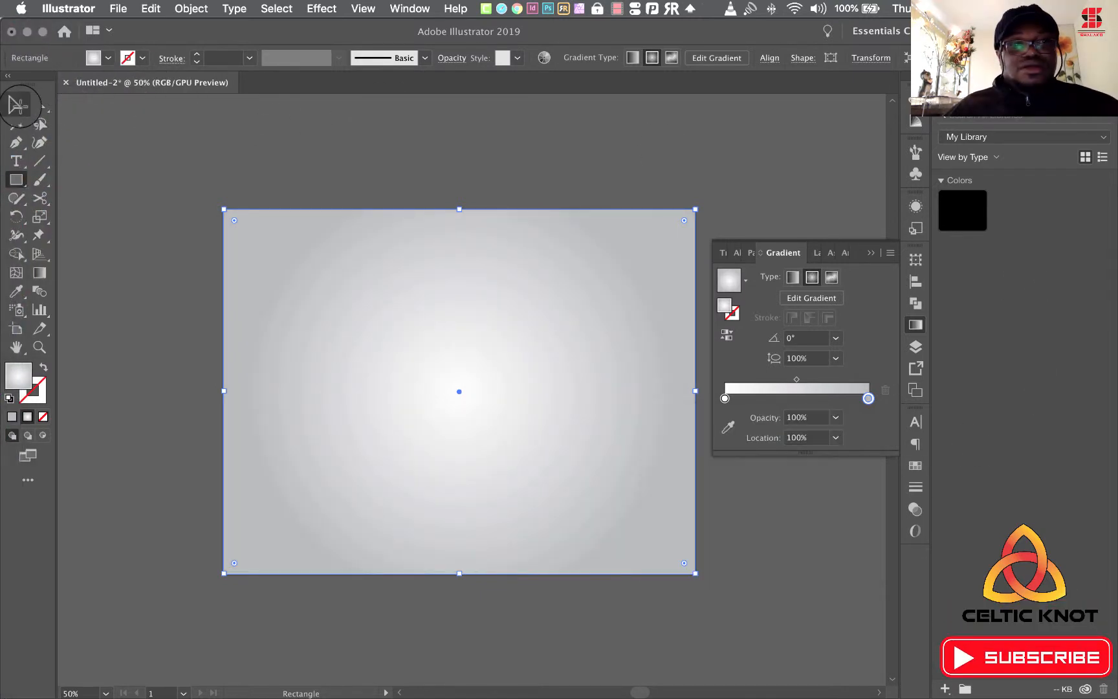
{"action": "left_click", "coordinate": [17, 105]}
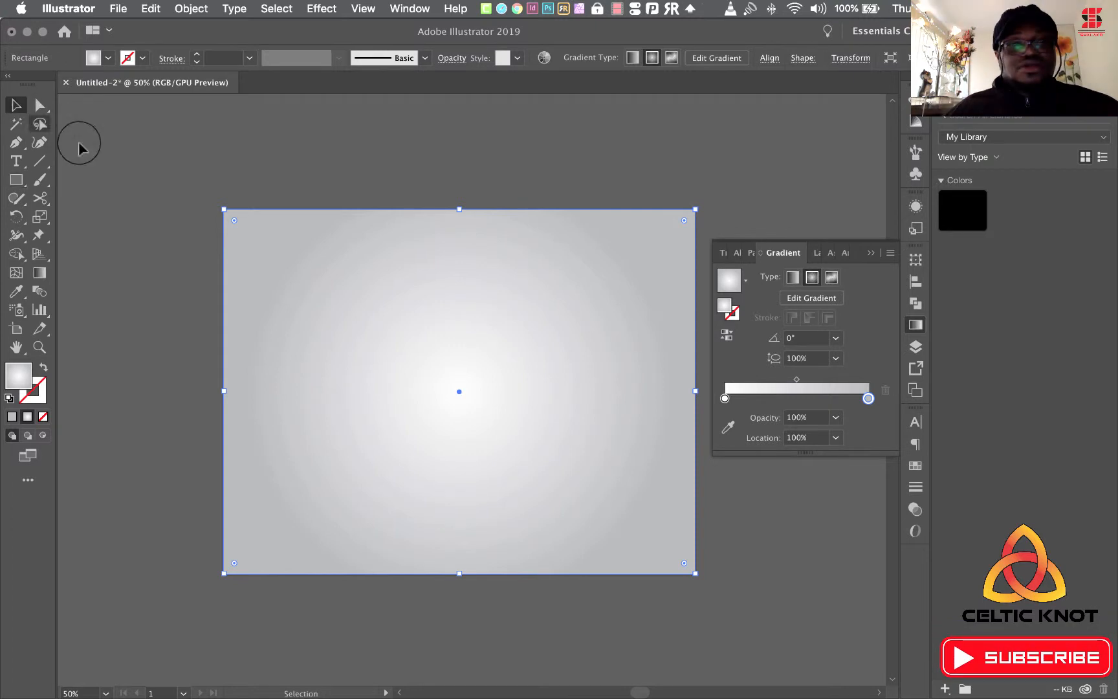
{"action": "right_click", "coordinate": [361, 297]}
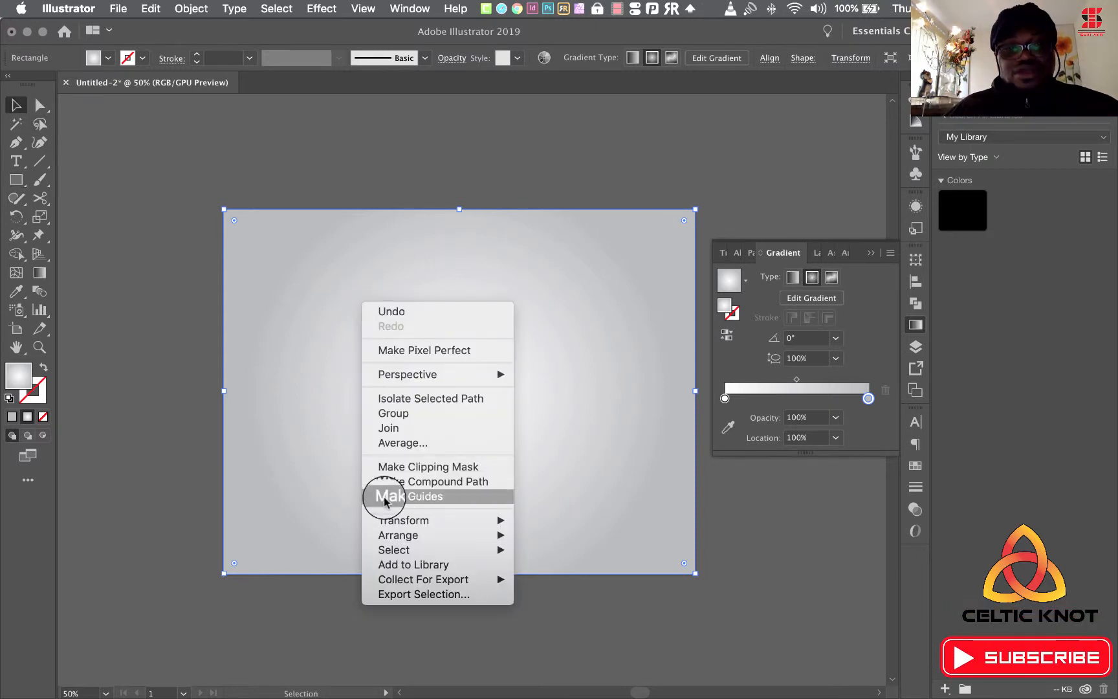
{"action": "mouse_move", "coordinate": [420, 535]}
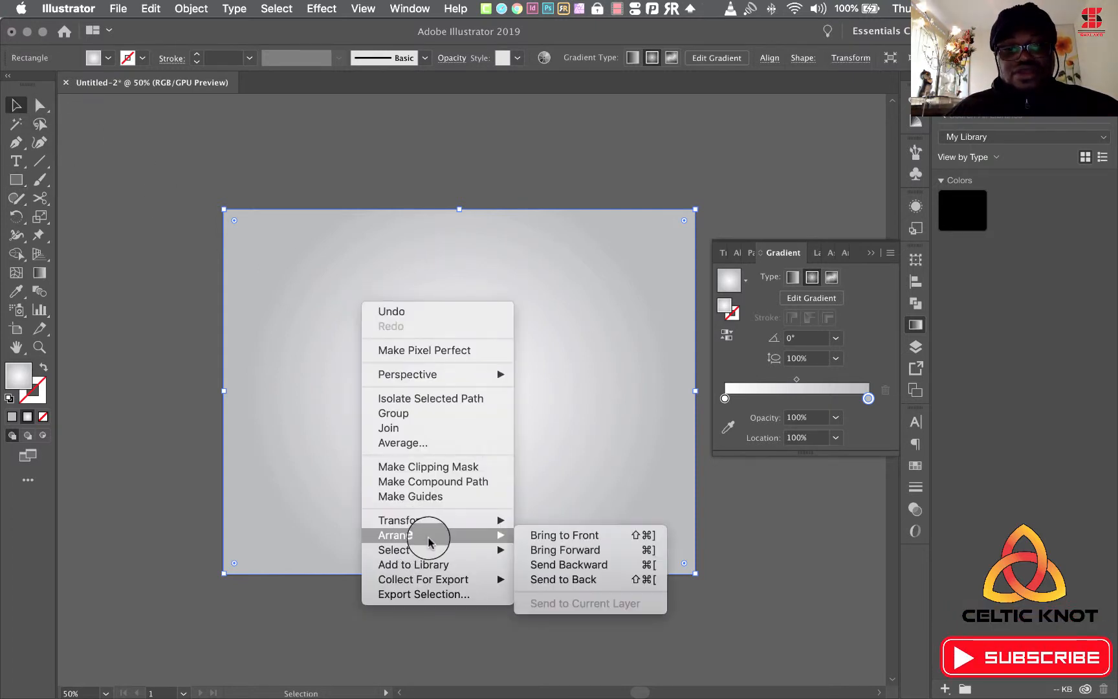
{"action": "left_click", "coordinate": [547, 580]}
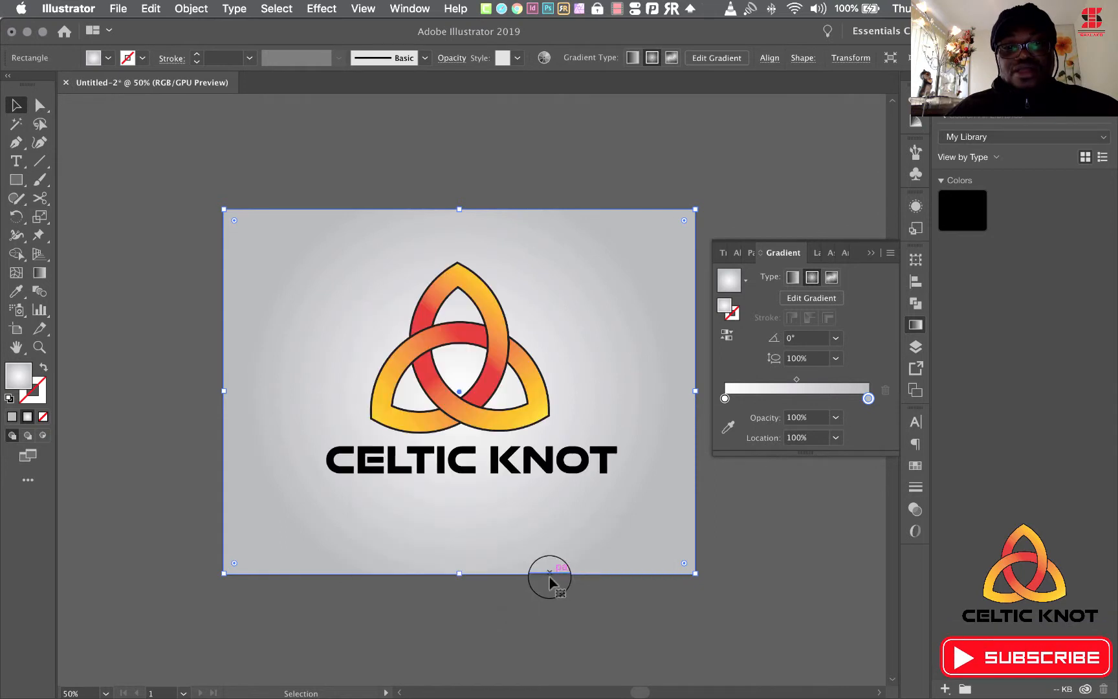
{"action": "left_click", "coordinate": [781, 542]}
{"action": "left_click", "coordinate": [870, 254]}
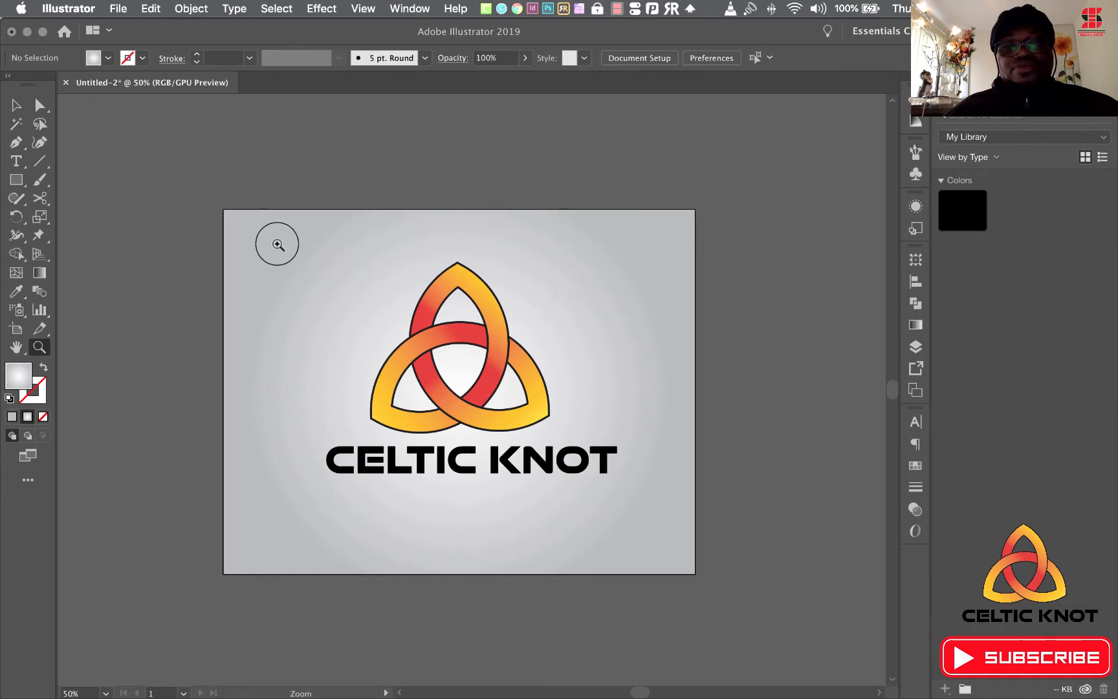
{"action": "left_click_drag", "start_coordinate": [665, 524], "coordinate": [662, 520]}
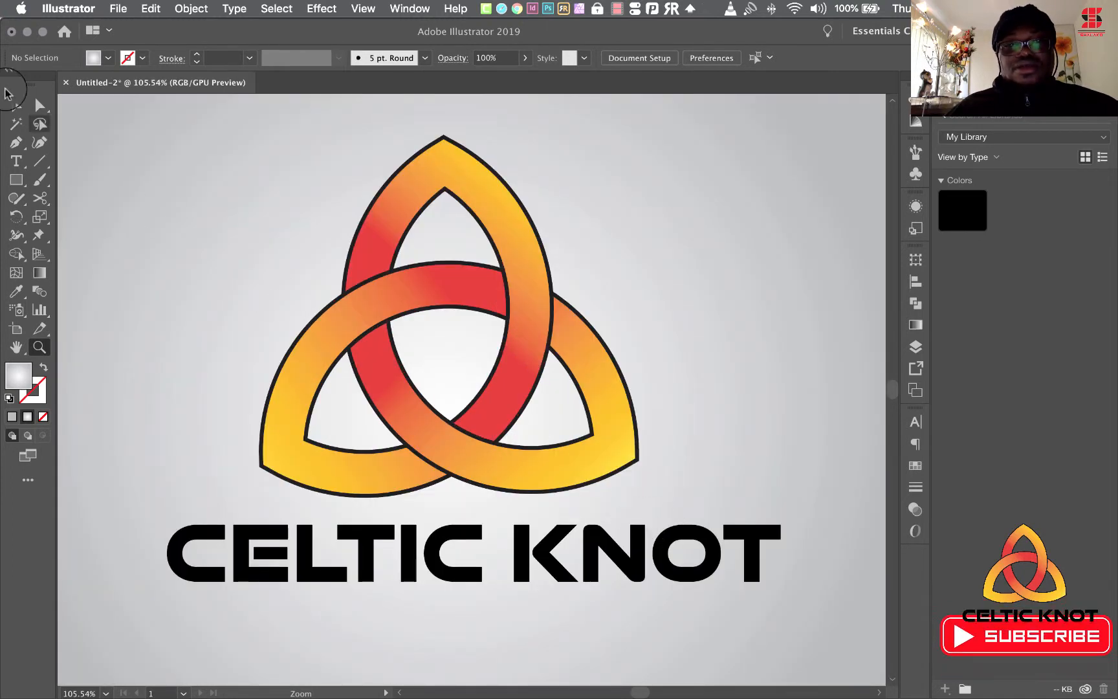